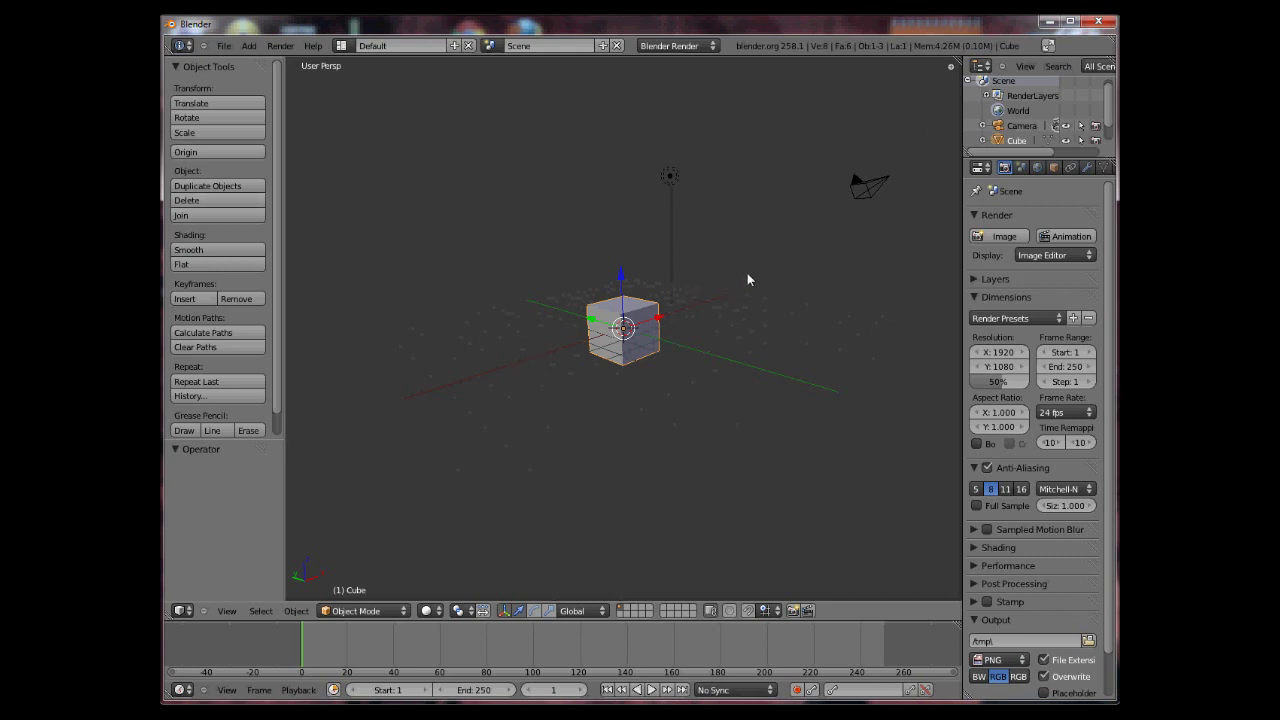
Orbit and pan around the scene until the camera sits behind the cube
middle_click_drag(750, 276, 667, 440)
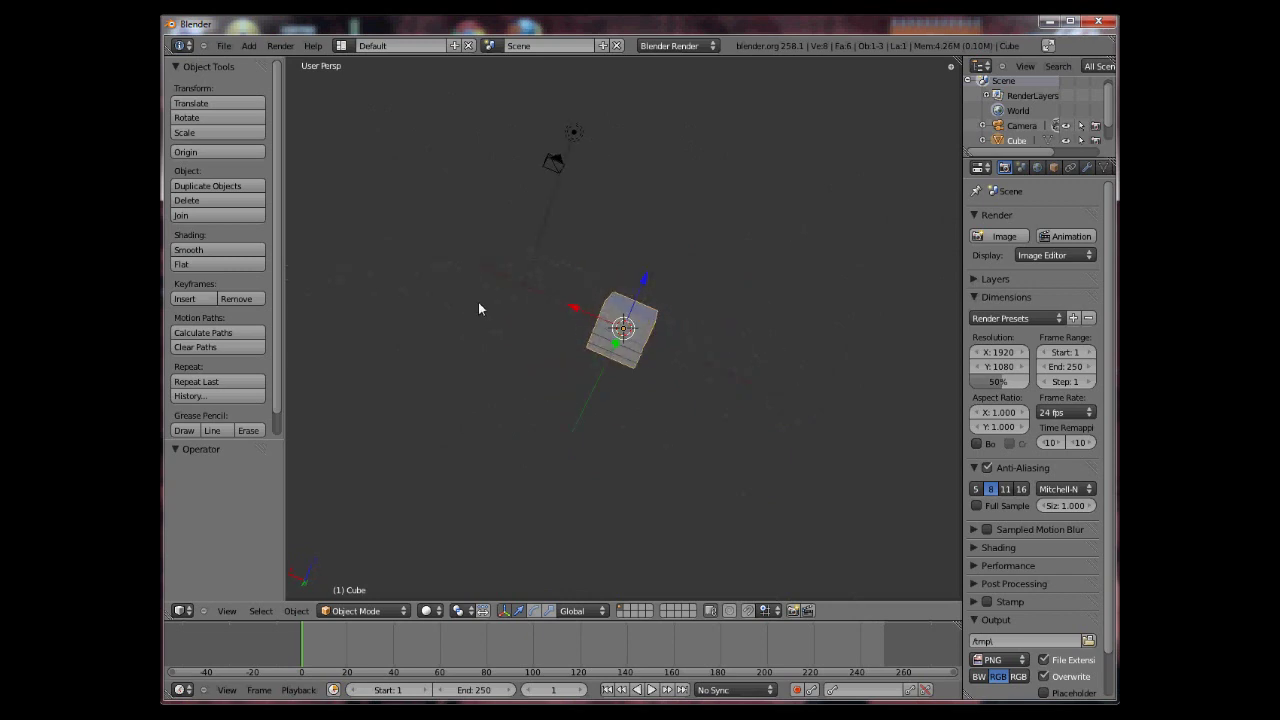
middle_click_drag(478, 304, 619, 441)
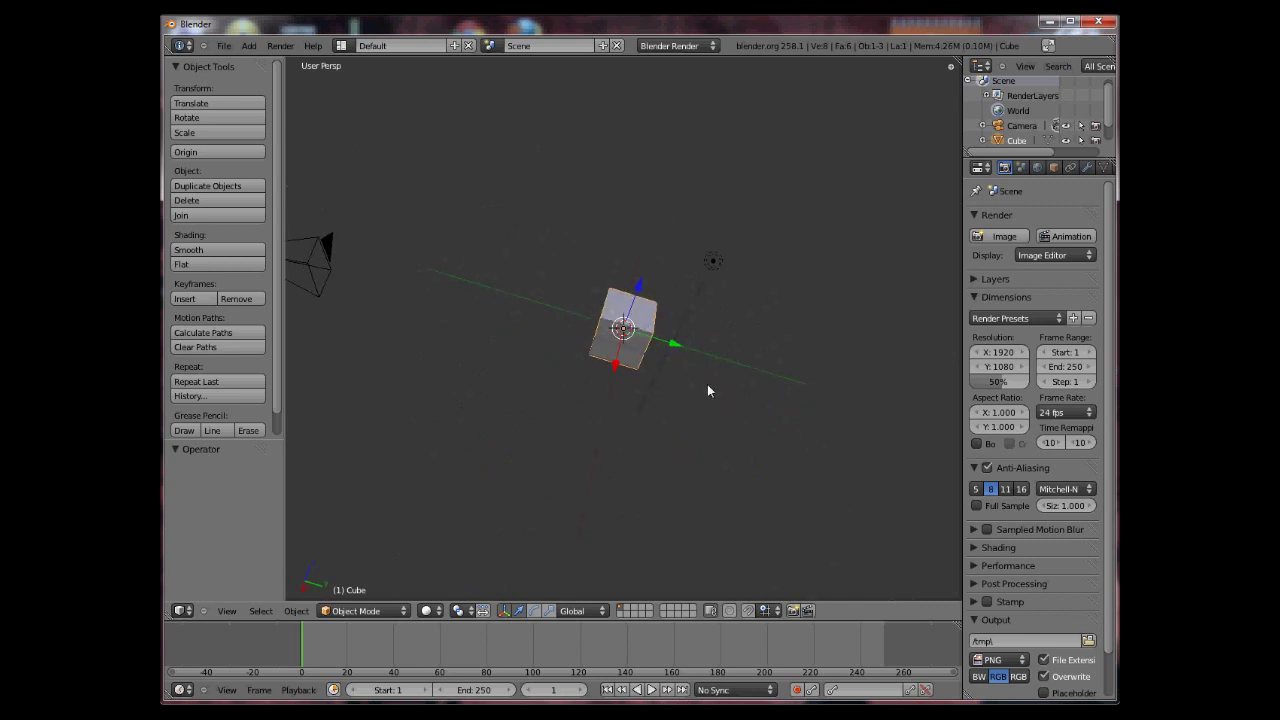
mouse_move(714, 357)
middle_mouse_down("shift")
mouse_move(706, 380)
mouse_move(590, 390)
mouse_move(551, 237)
mouse_move(754, 240)
mouse_move(737, 409)
mouse_move(557, 380)
mouse_move(626, 280)
mouse_move(712, 344)
mouse_move(557, 317)
mouse_move(645, 242)
mouse_move(700, 337)
middle_mouse_up("shift")
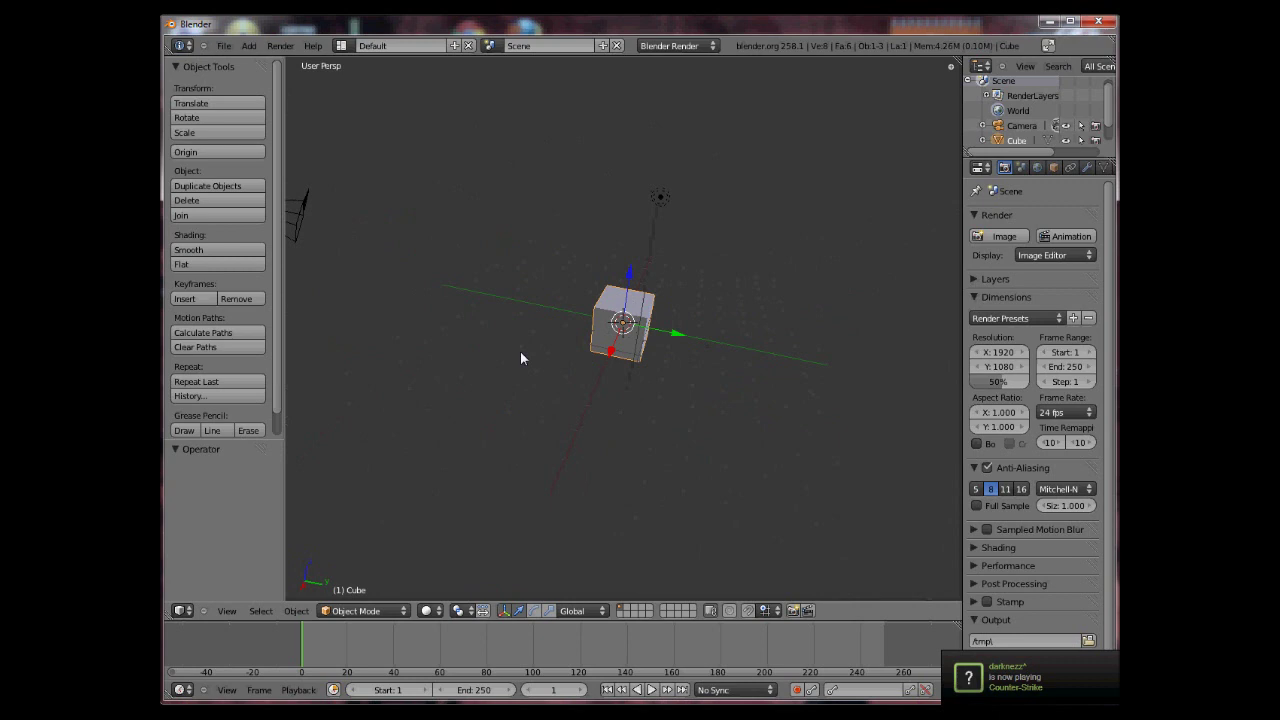
middle_click_drag(523, 357, 506, 420)
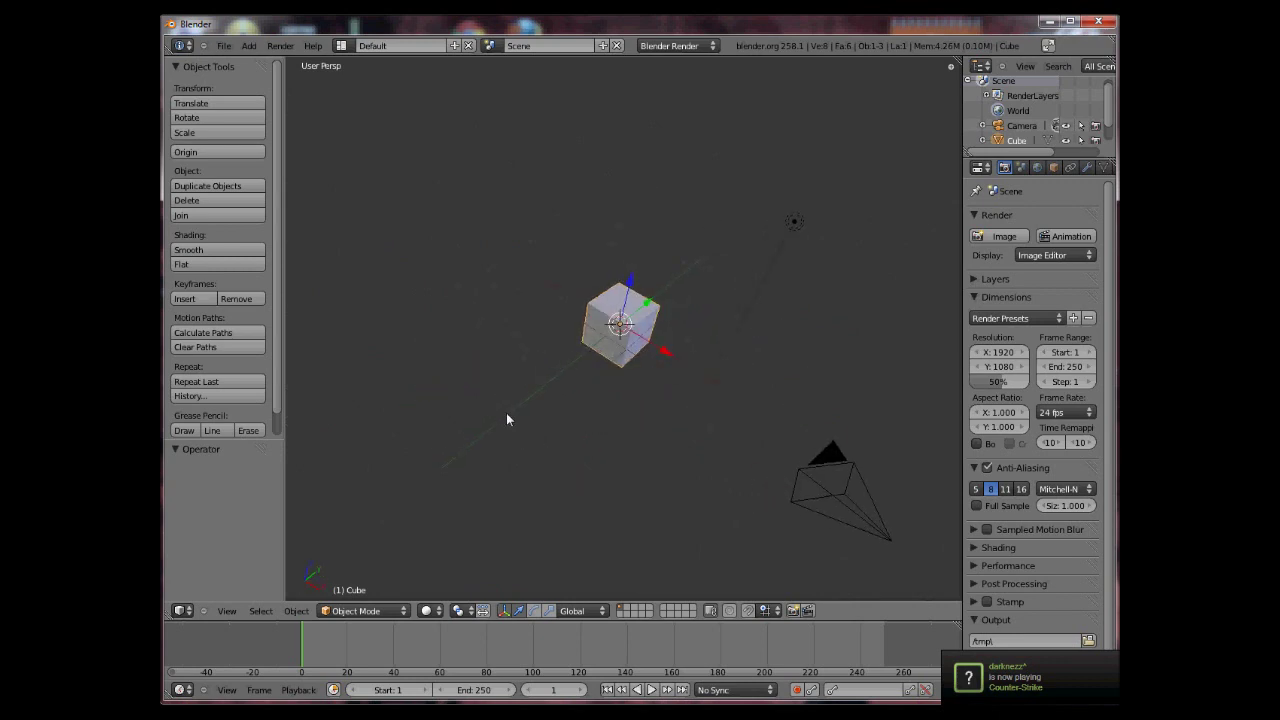
middle_click_drag(408, 43, 808, 240)
Delete the default cube with X, then orbit around the now-empty scene
key("x")
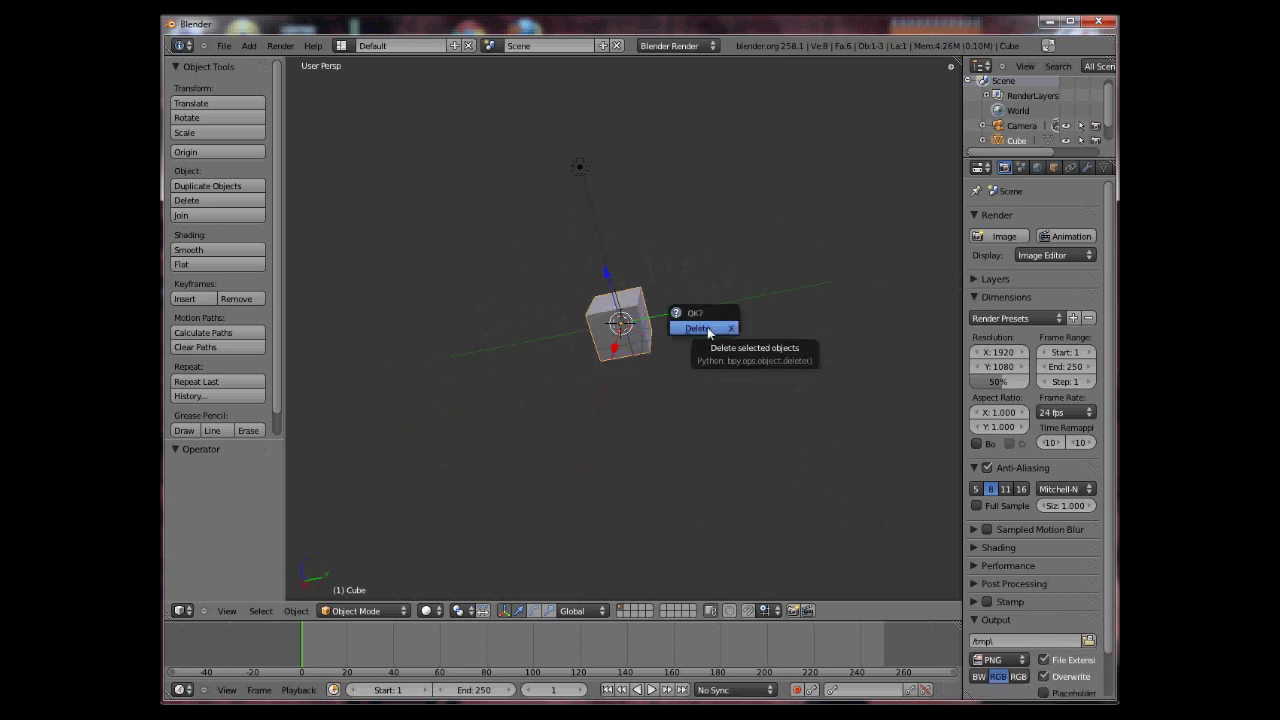
left_click(707, 327)
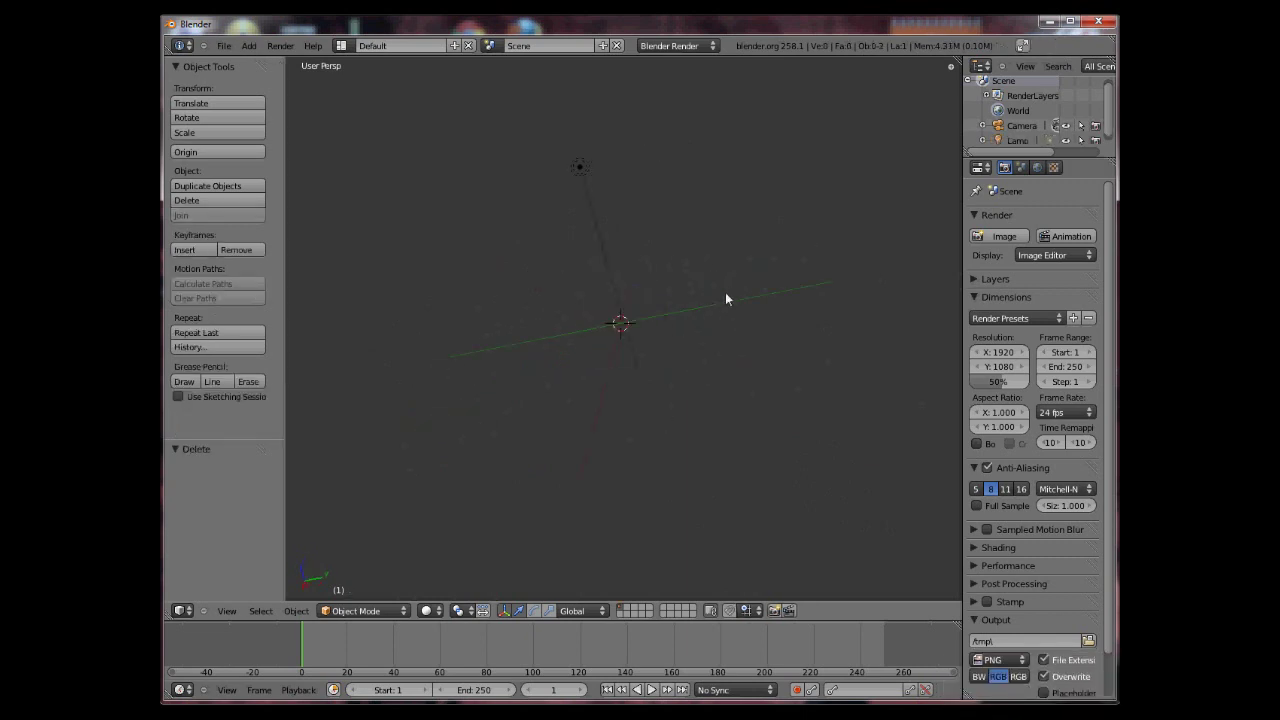
middle_click_drag(726, 294, 602, 408)
middle_click_drag(505, 357, 683, 313)
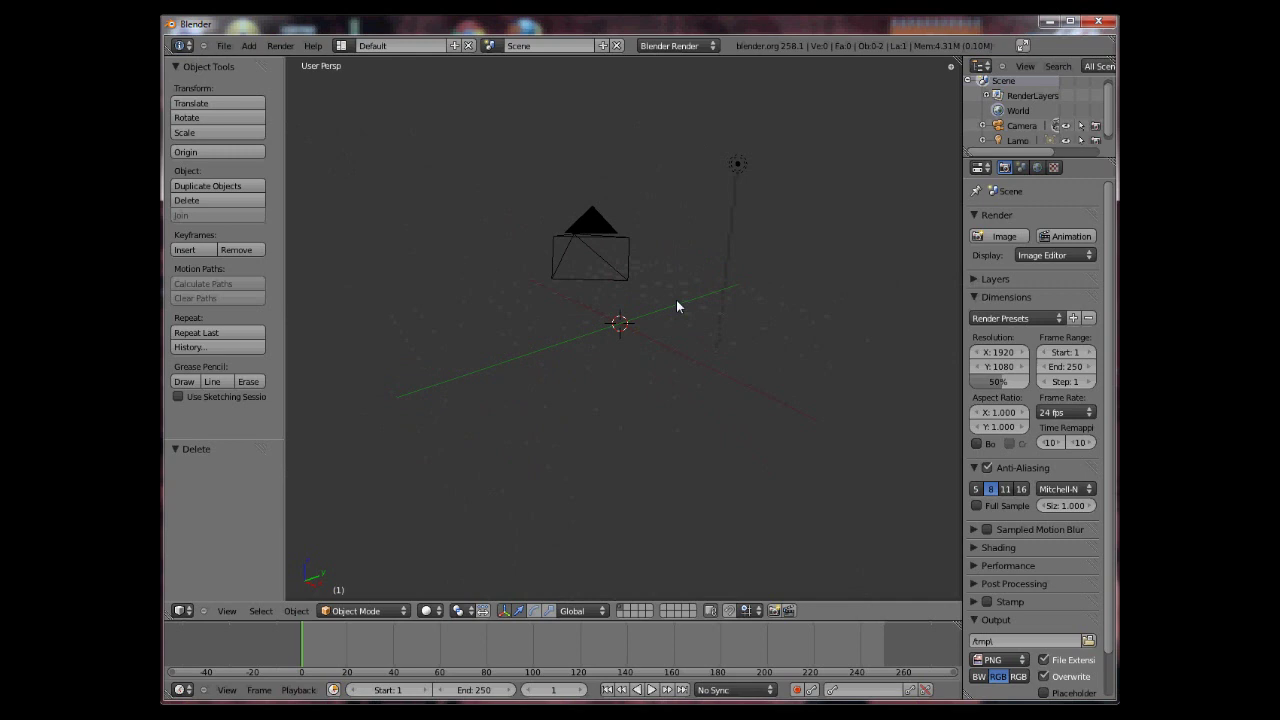
Add a new Mesh > Cube with Shift+A, orbit around it, and begin a free move
key("shift+a")
mouse_move(677, 304)
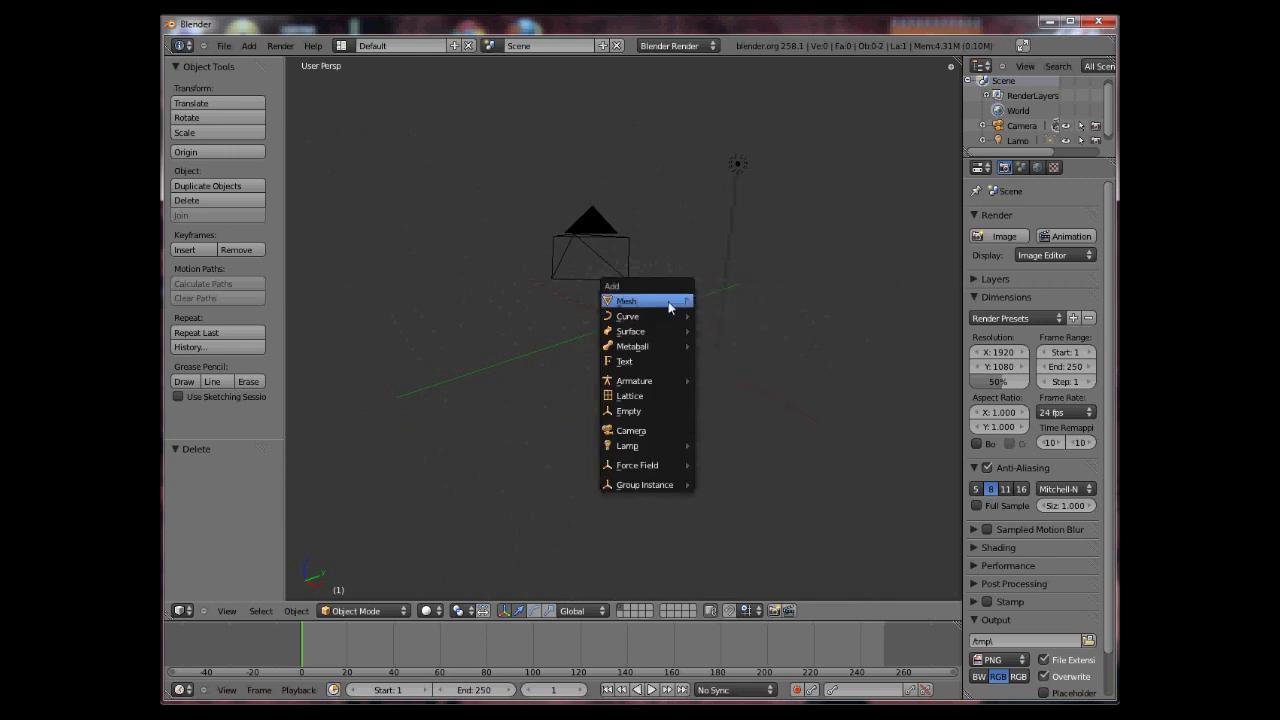
mouse_move(657, 335)
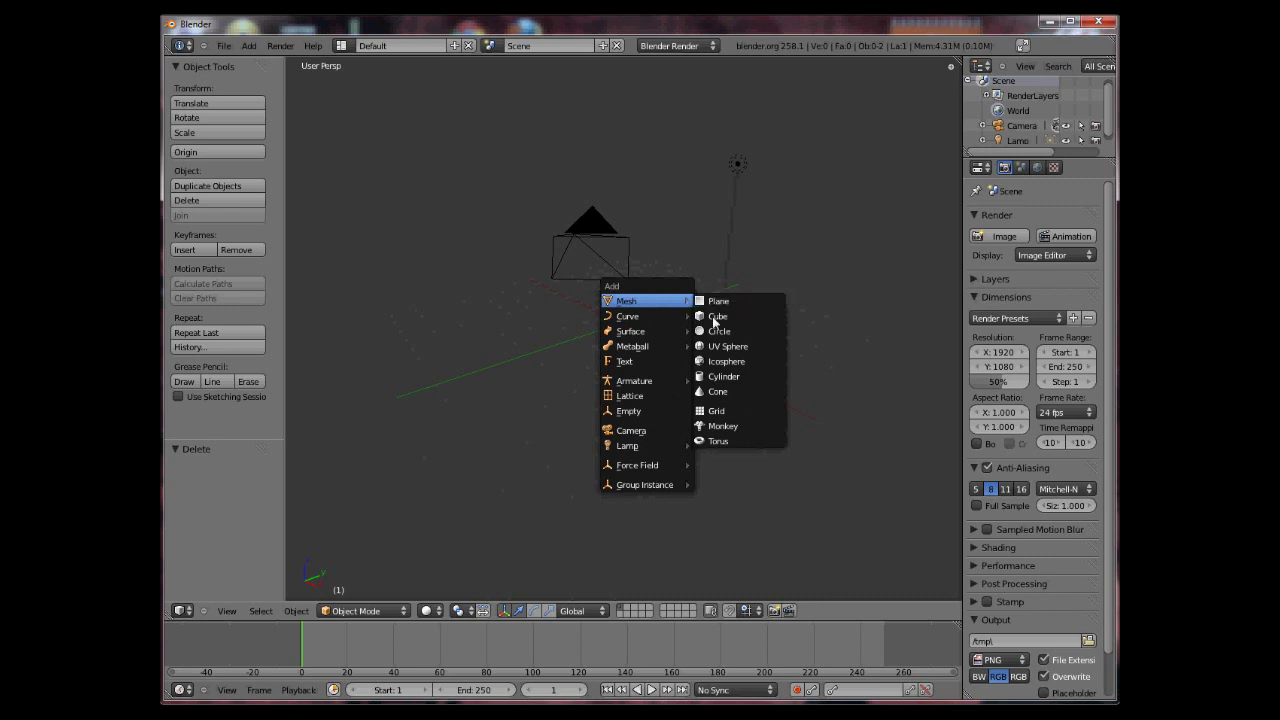
left_click(714, 318)
middle_click_drag(712, 322, 535, 351)
key("g")
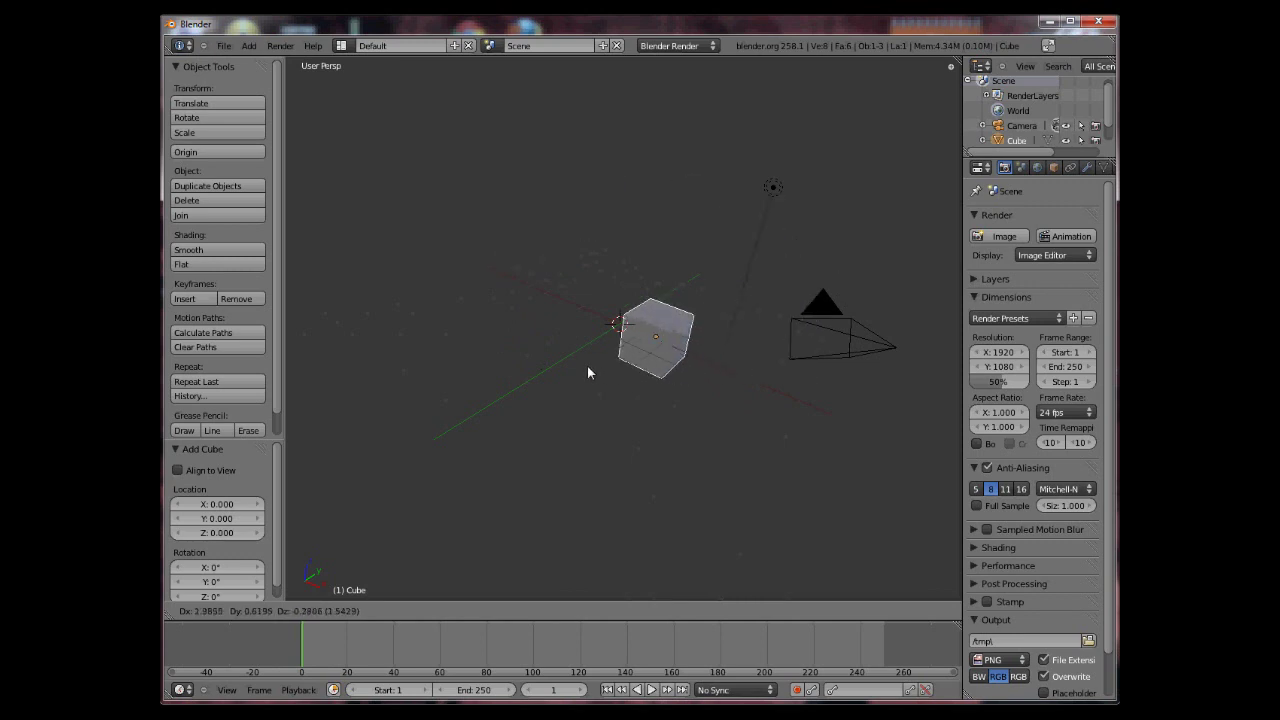
Drop the cube off-centre, clear its location back to the origin, and orbit around it
left_click(492, 329)
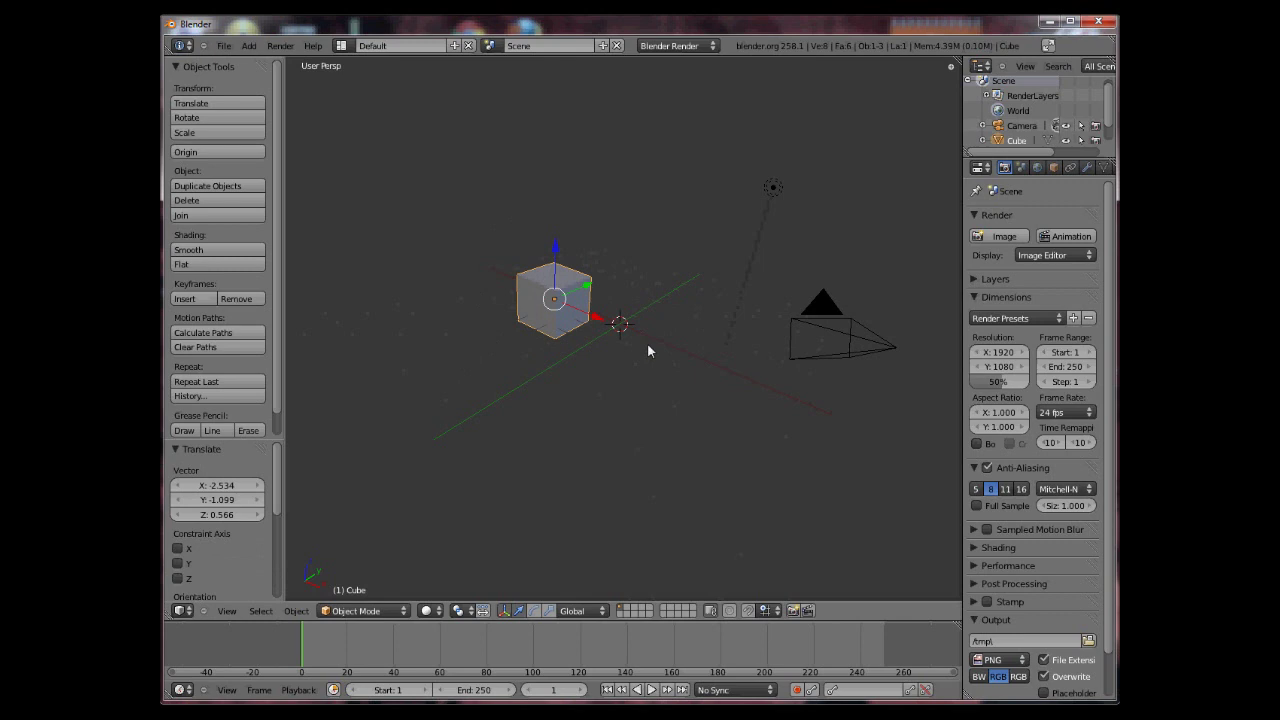
key("alt+g")
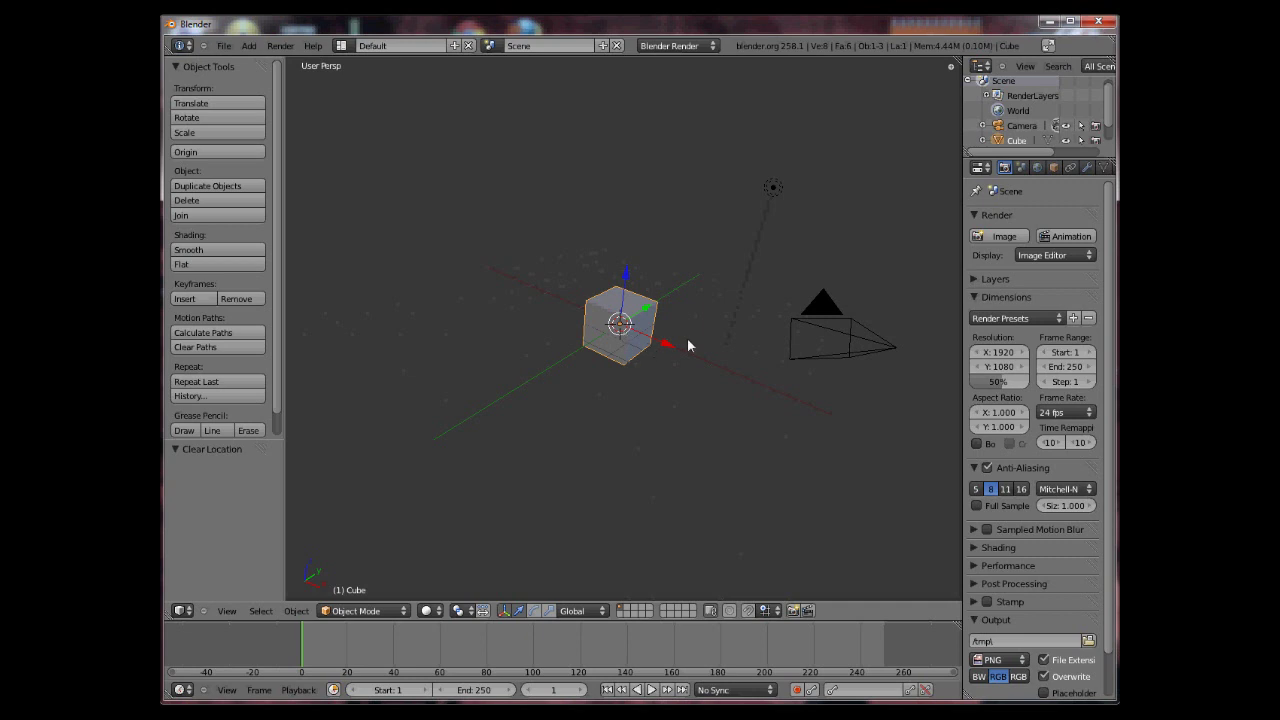
key("KP_6")
key("KP_6")
key("KP_6")
key("KP_6")
key("KP_6")
key("KP_6")
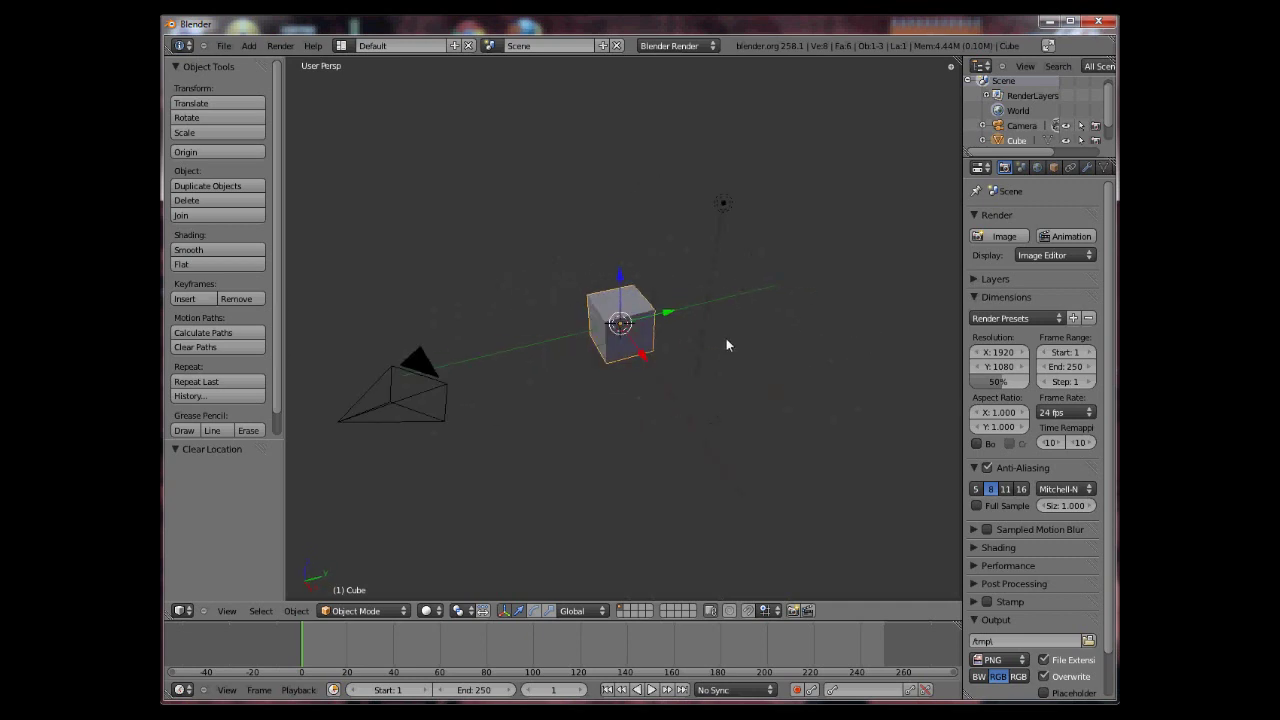
middle_click_drag(727, 340, 730, 377)
key("KP_4")
key("KP_4")
key("KP_4")
middle_click_drag(615, 429, 625, 405)
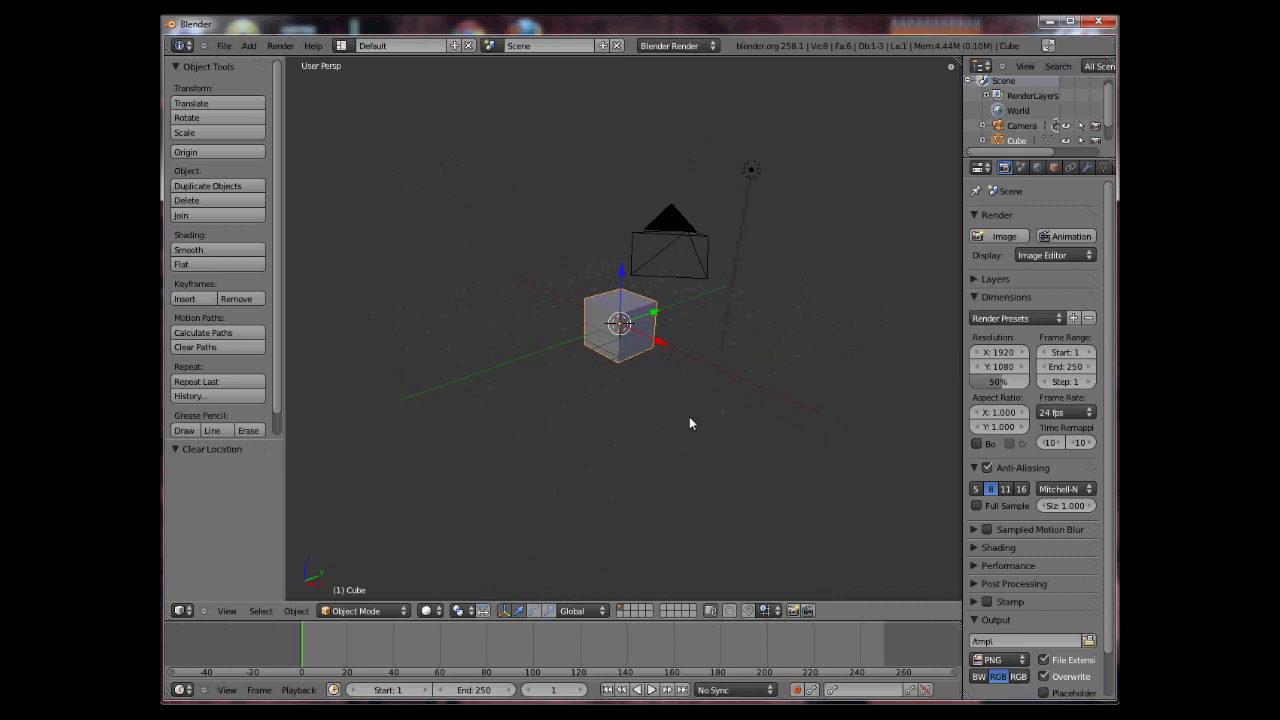
Rotate the cube normally and with trackball rotation, then clear its rotation
key("r")
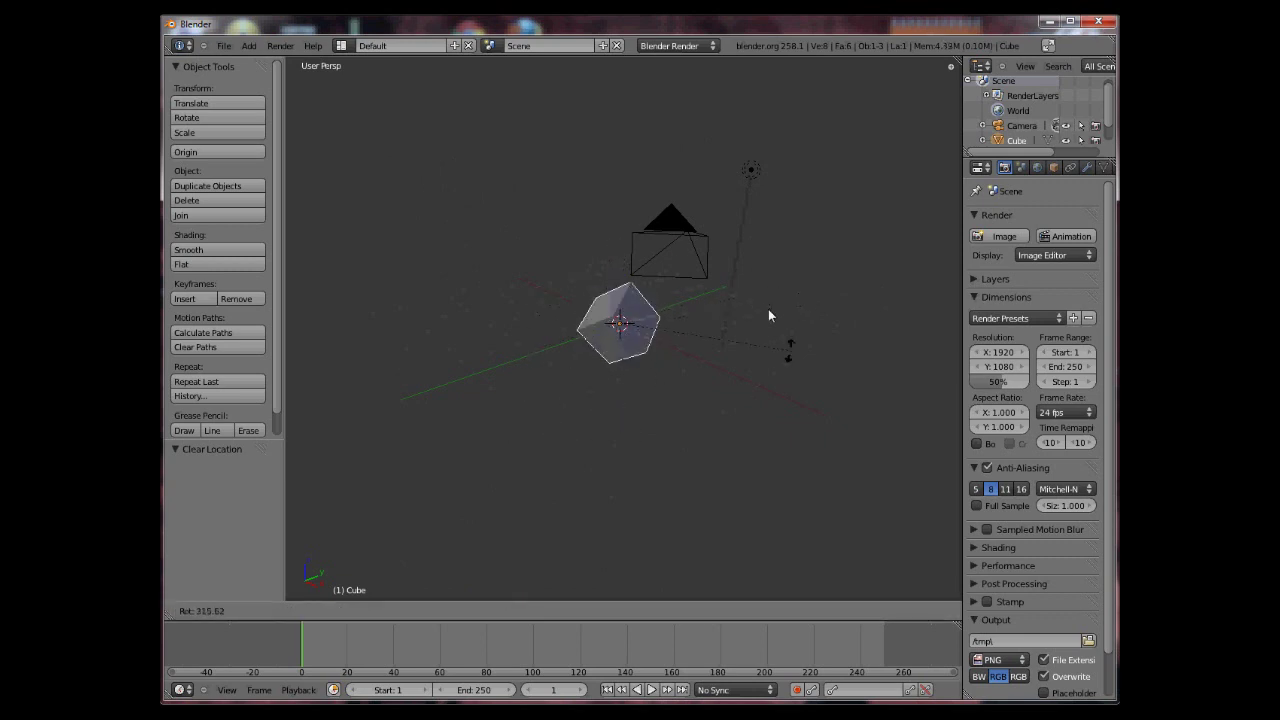
left_click(616, 264)
key("r")
key("r")
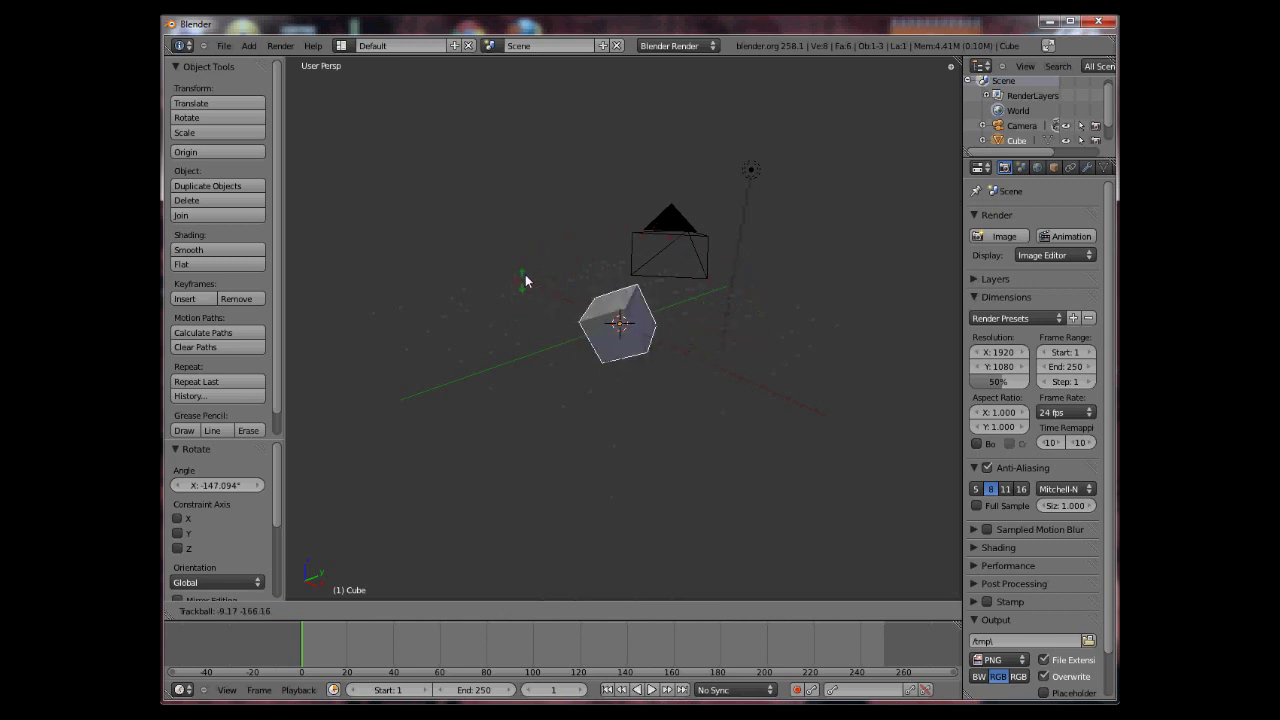
left_click(680, 405)
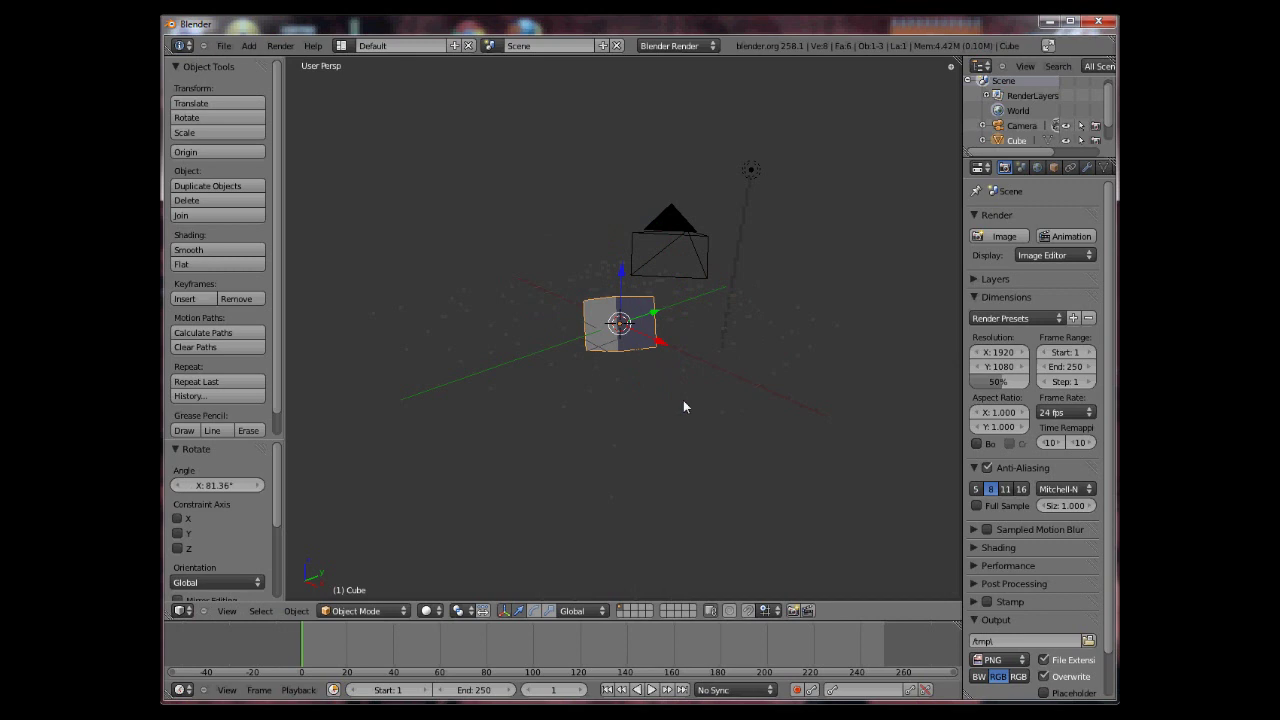
key("alt+r")
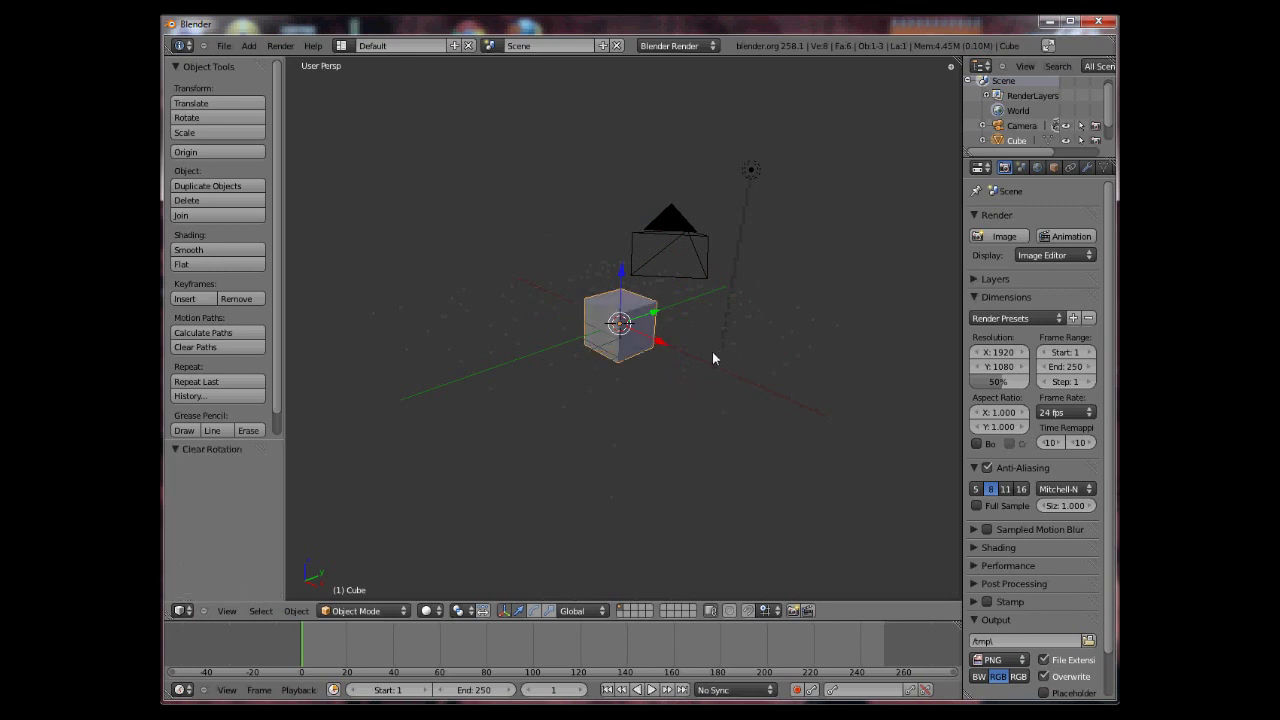
Shrink the cube to 0.886 scale, then reset it to its original size
middle_click_drag(717, 362, 754, 355)
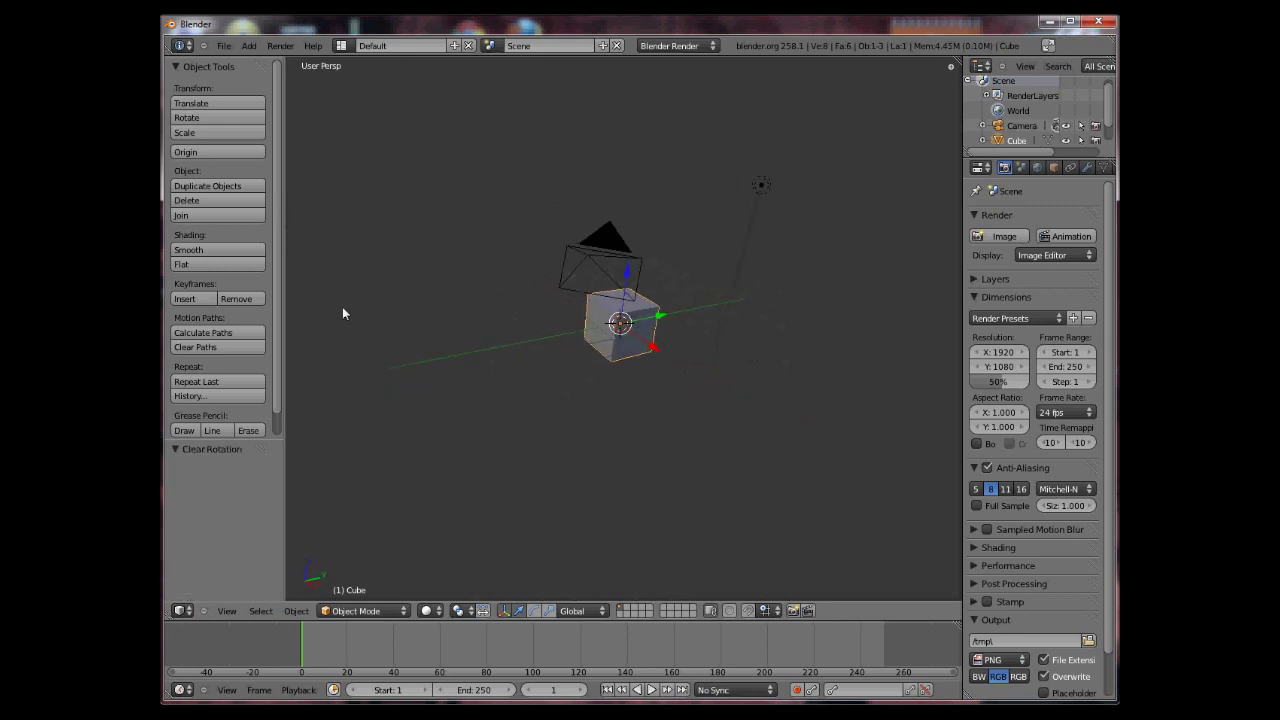
middle_click_drag(342, 313, 557, 385)
key("s")
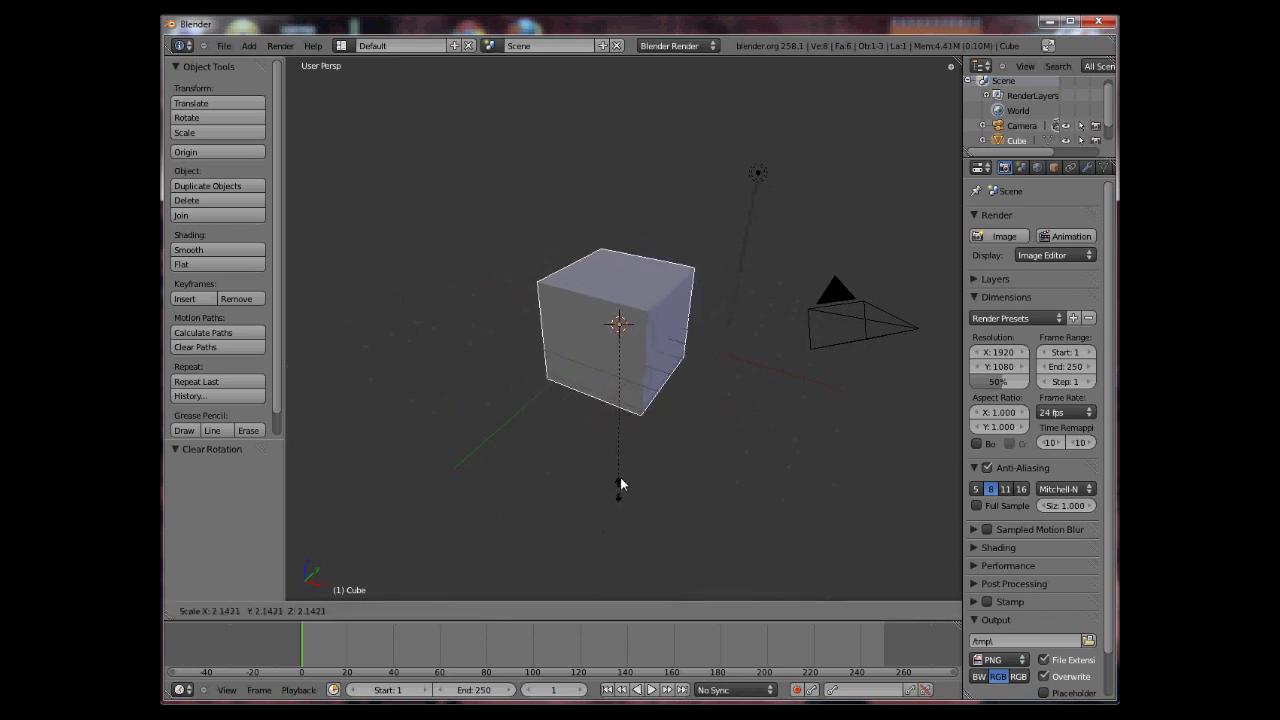
left_click(631, 390)
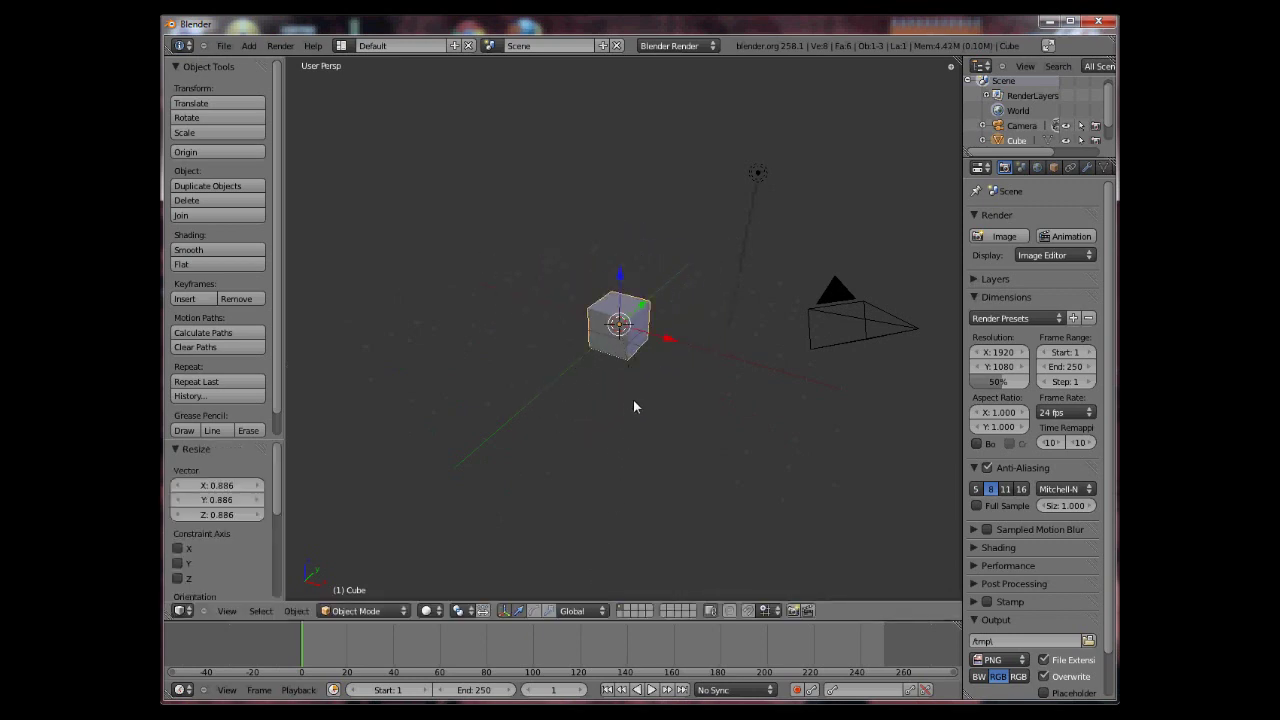
key("alt+s")
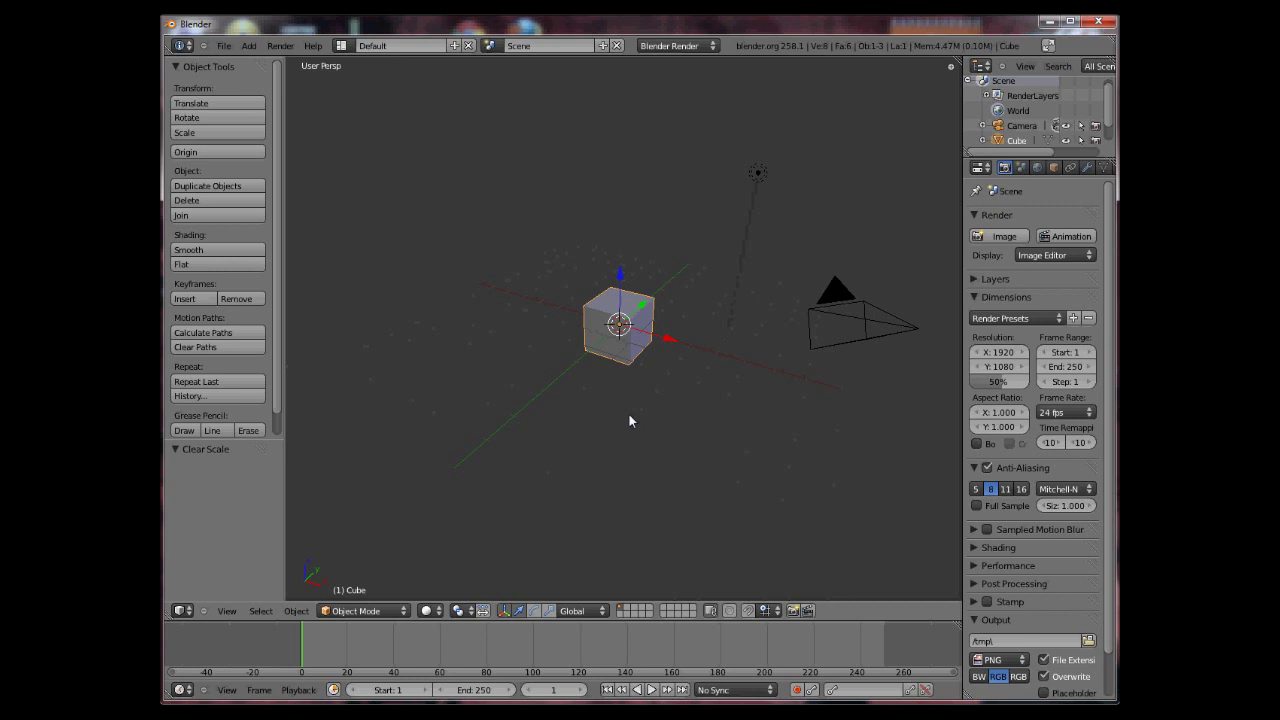
Move the cube constrained to the X axis
key("g")
key("x")
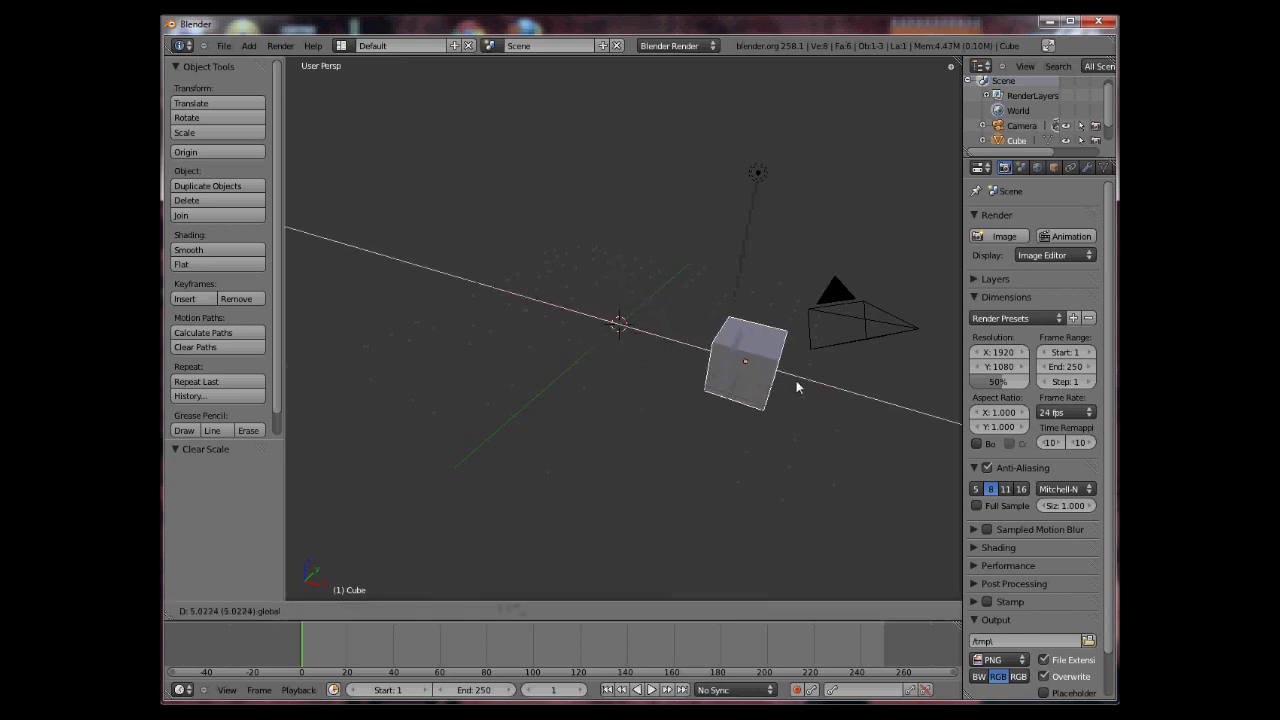
left_click(668, 351)
middle_click_drag(668, 351, 582, 368)
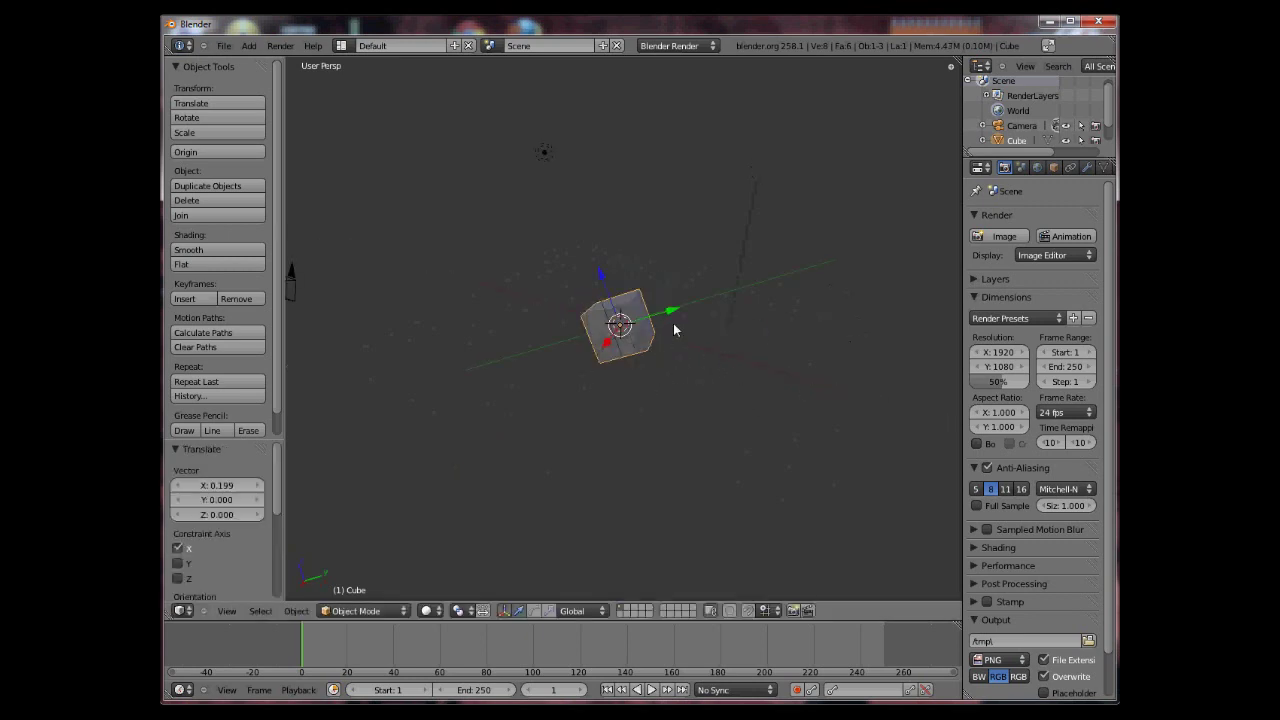
Slide the cube 3.767 along Y and orbit to view it from several angles
key("g")
key("y")
left_click(477, 363)
middle_click_drag(477, 363, 693, 336)
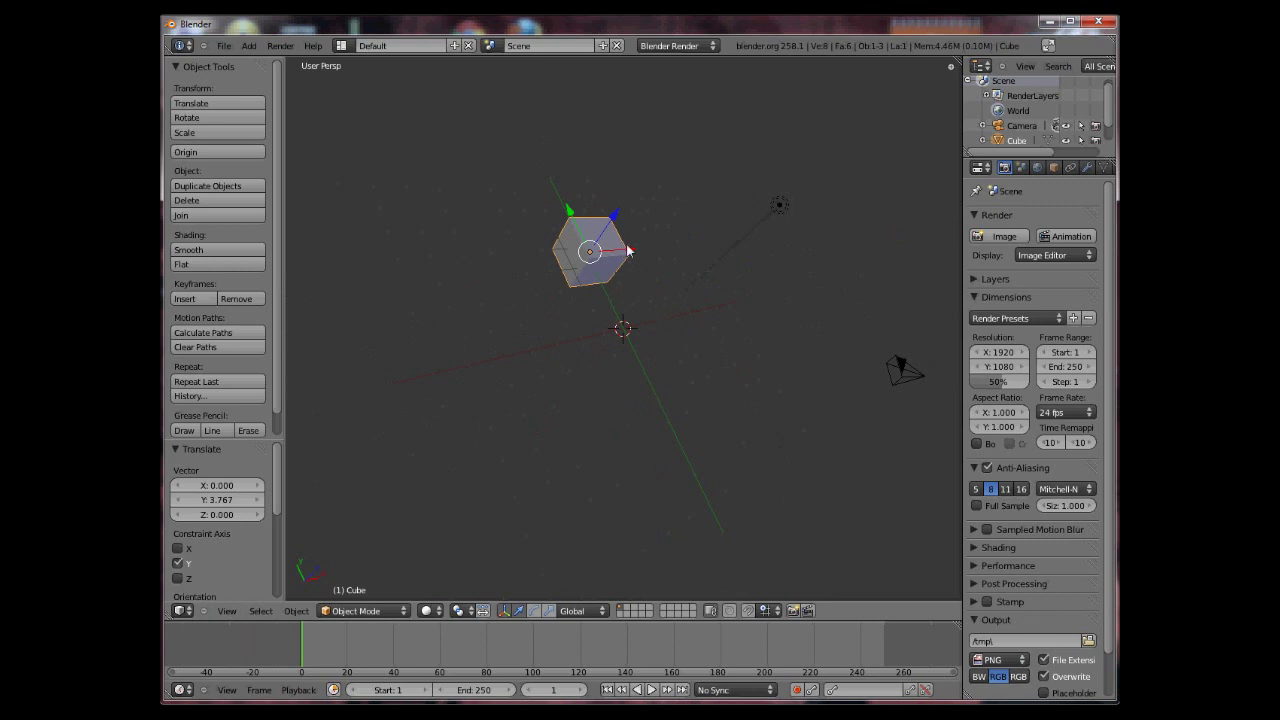
middle_click_drag(686, 275, 660, 343)
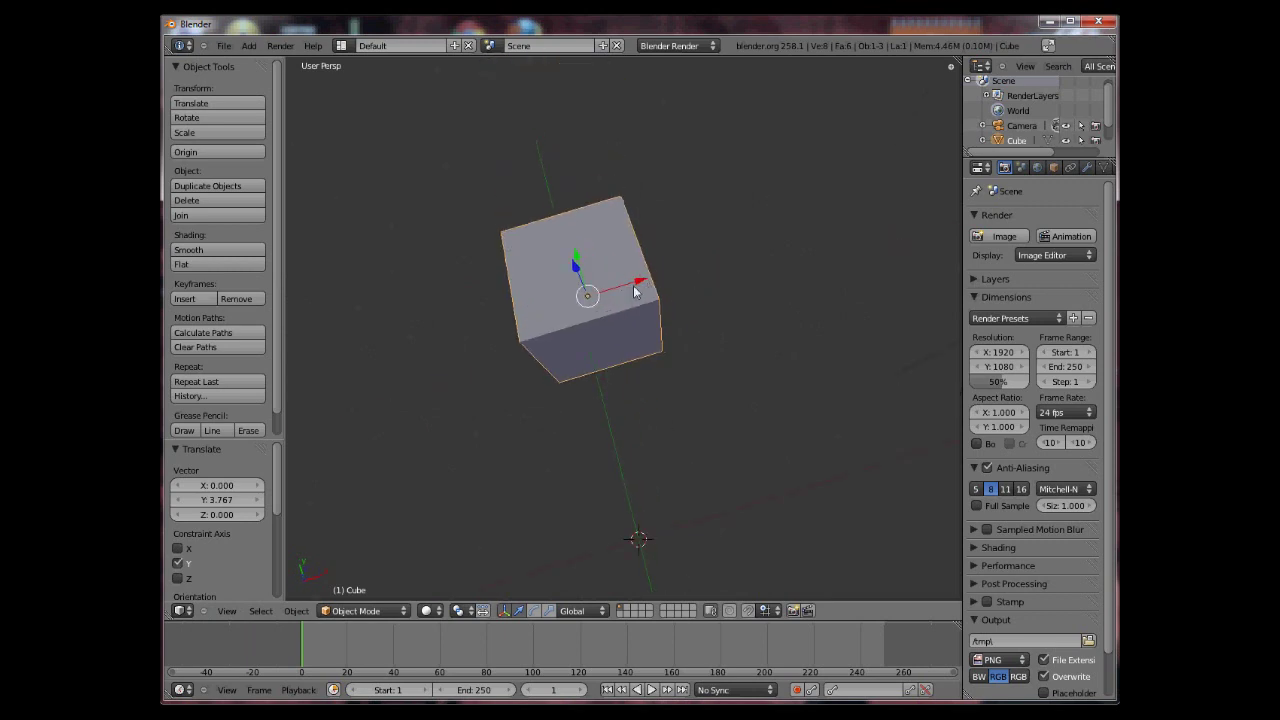
middle_click_drag(640, 286, 753, 271)
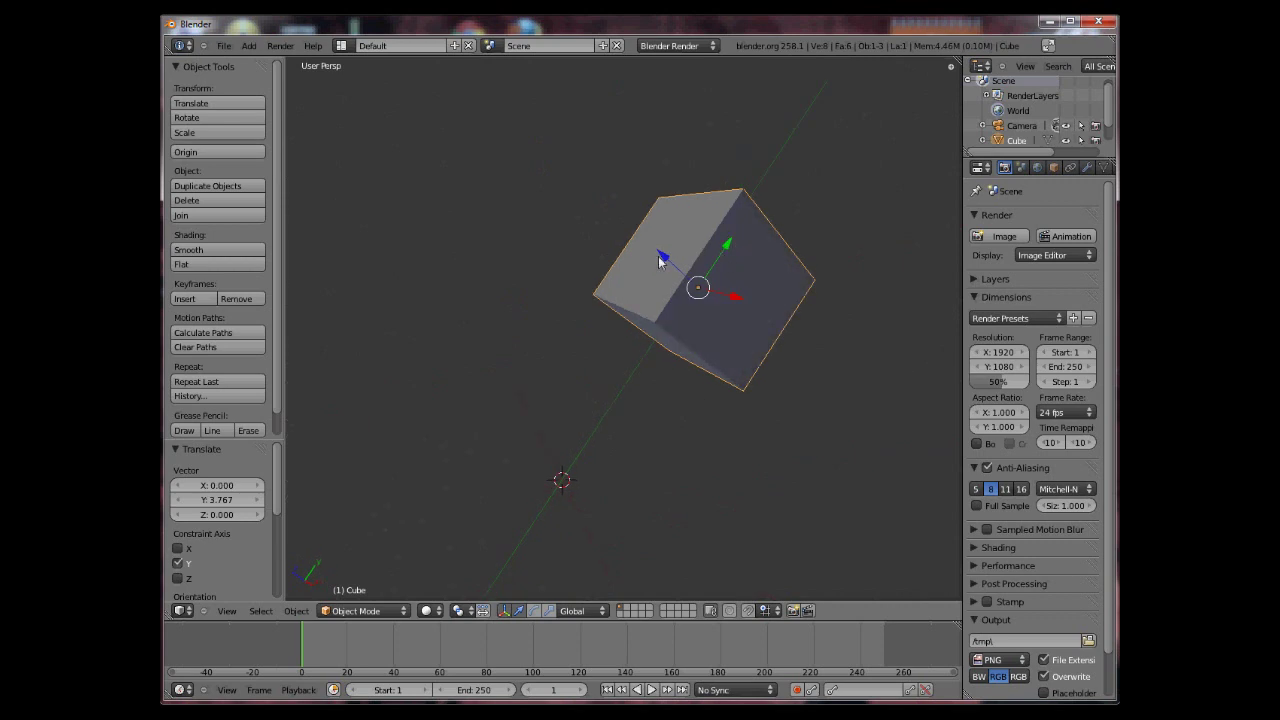
middle_click_drag(676, 284, 507, 445)
scroll(734, 454, "down", 3)
Clear the cube's location, then move it along X and then along Y
key("alt+g")
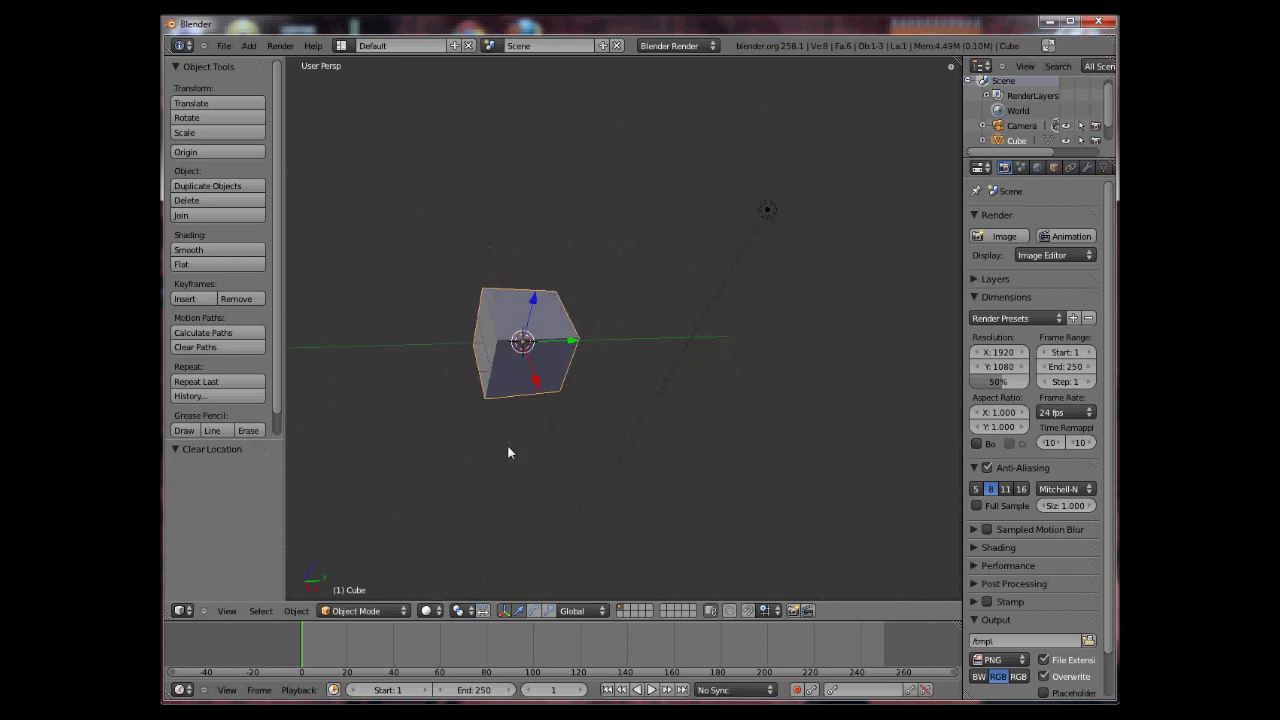
key("g")
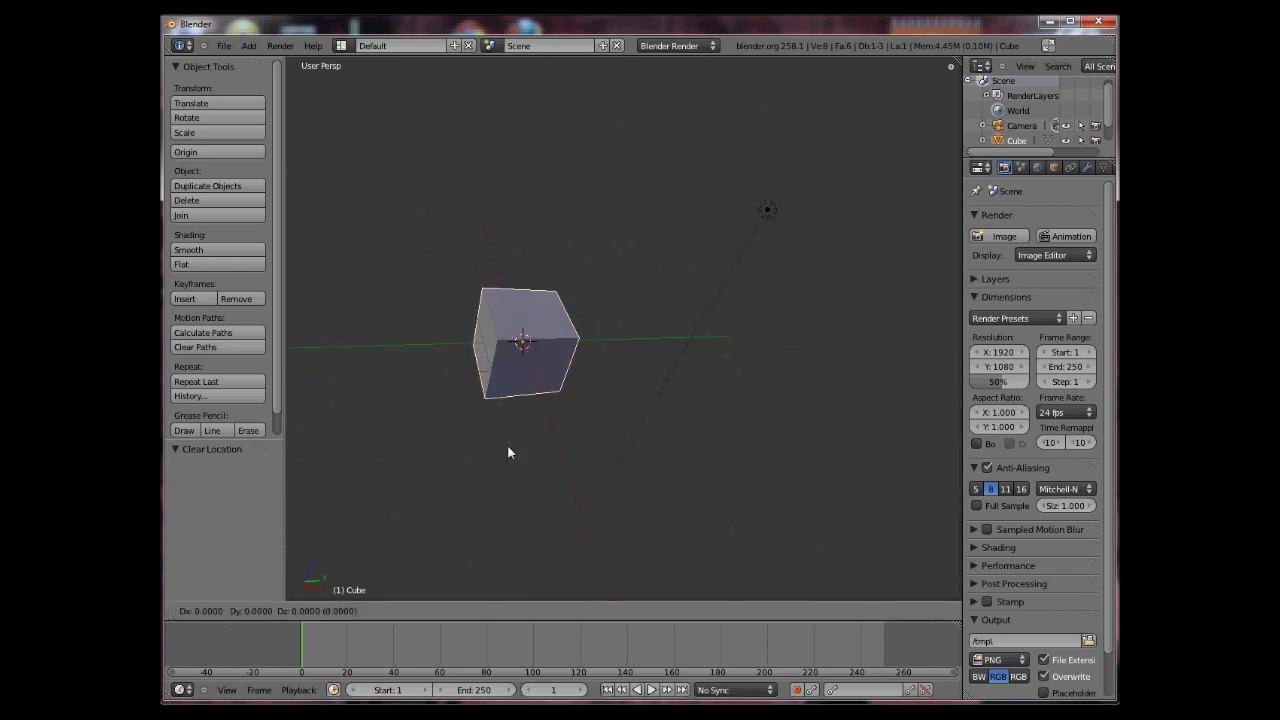
key("x")
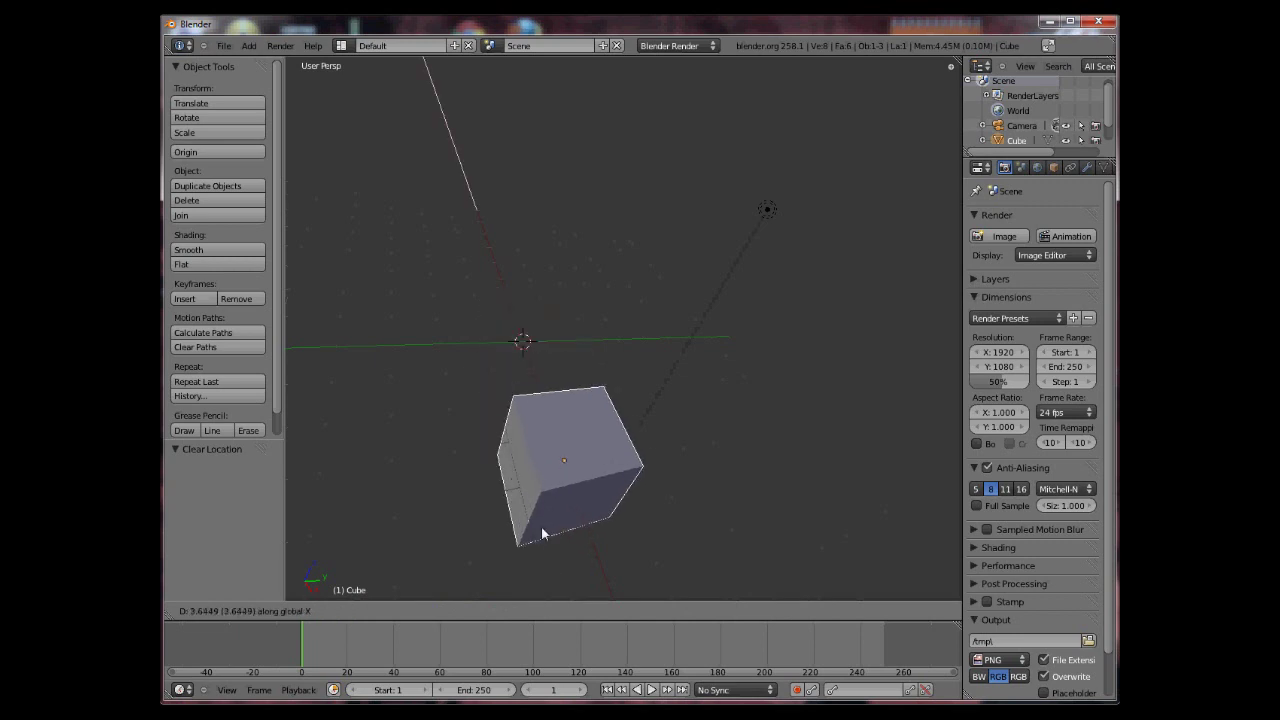
left_click(501, 434)
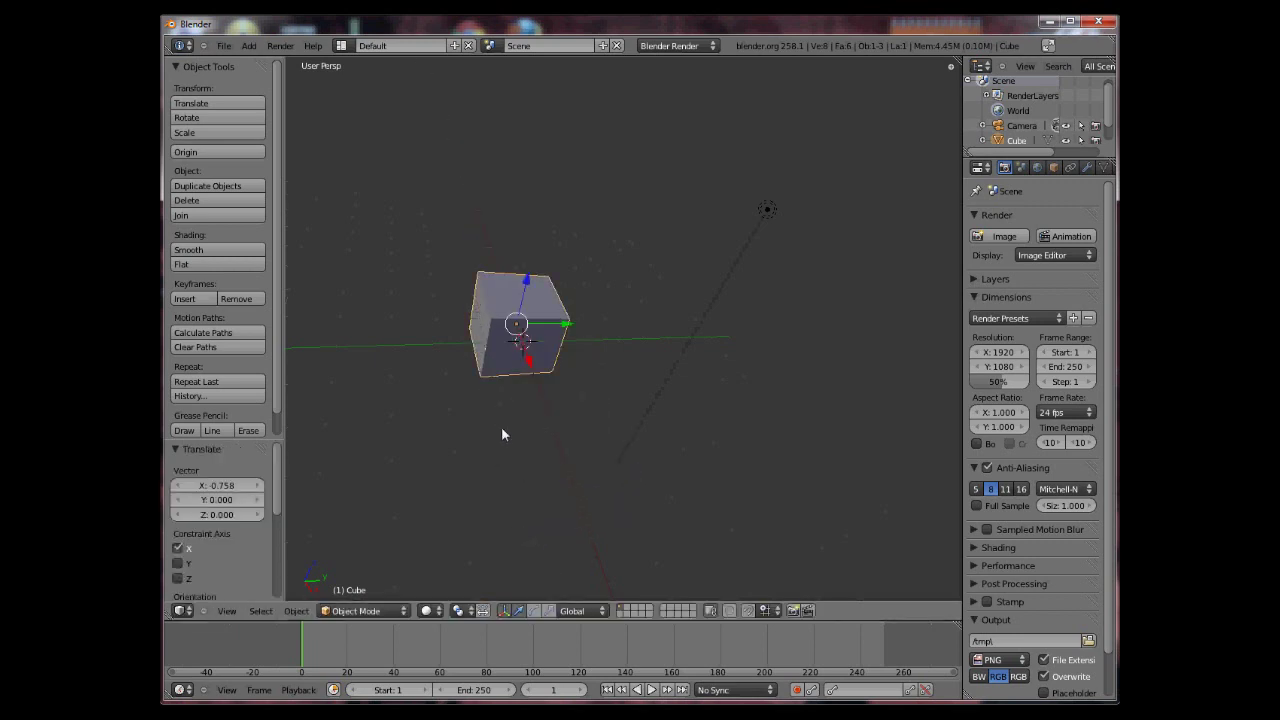
key("g")
key("y")
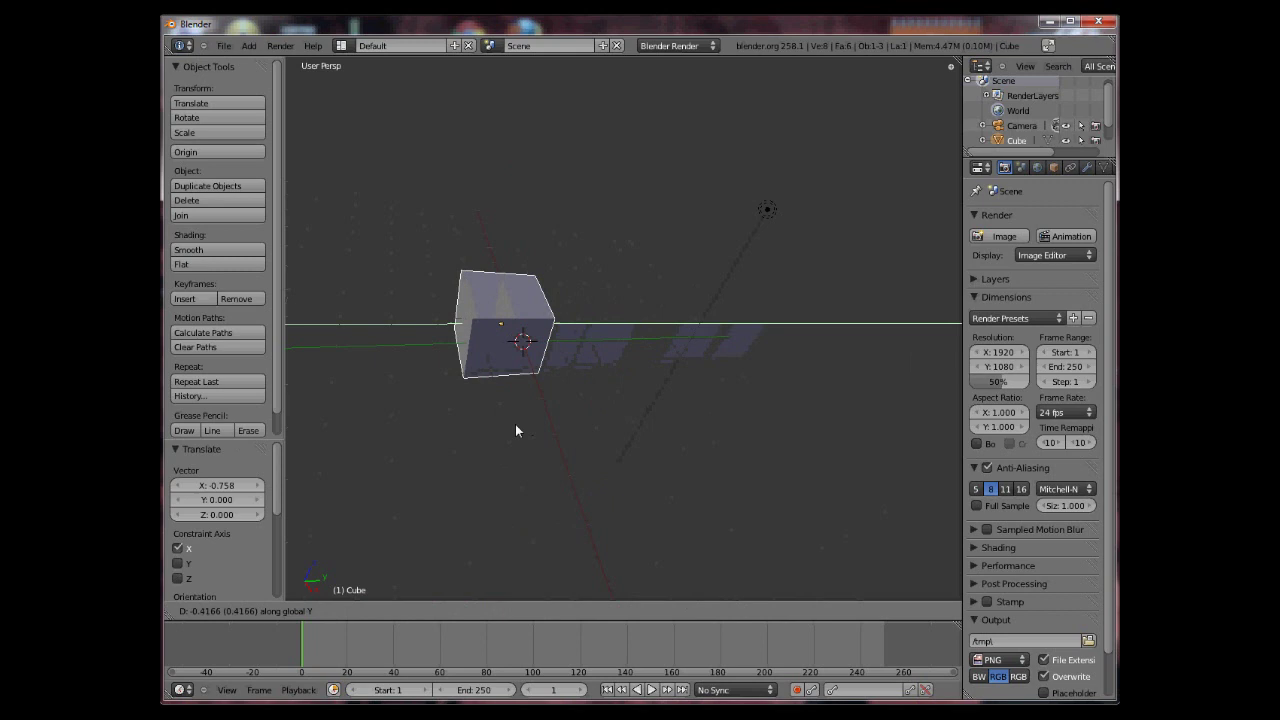
left_click(523, 431)
Cancel a Z-axis move, clear the cube to the origin, and start a free move
key("g")
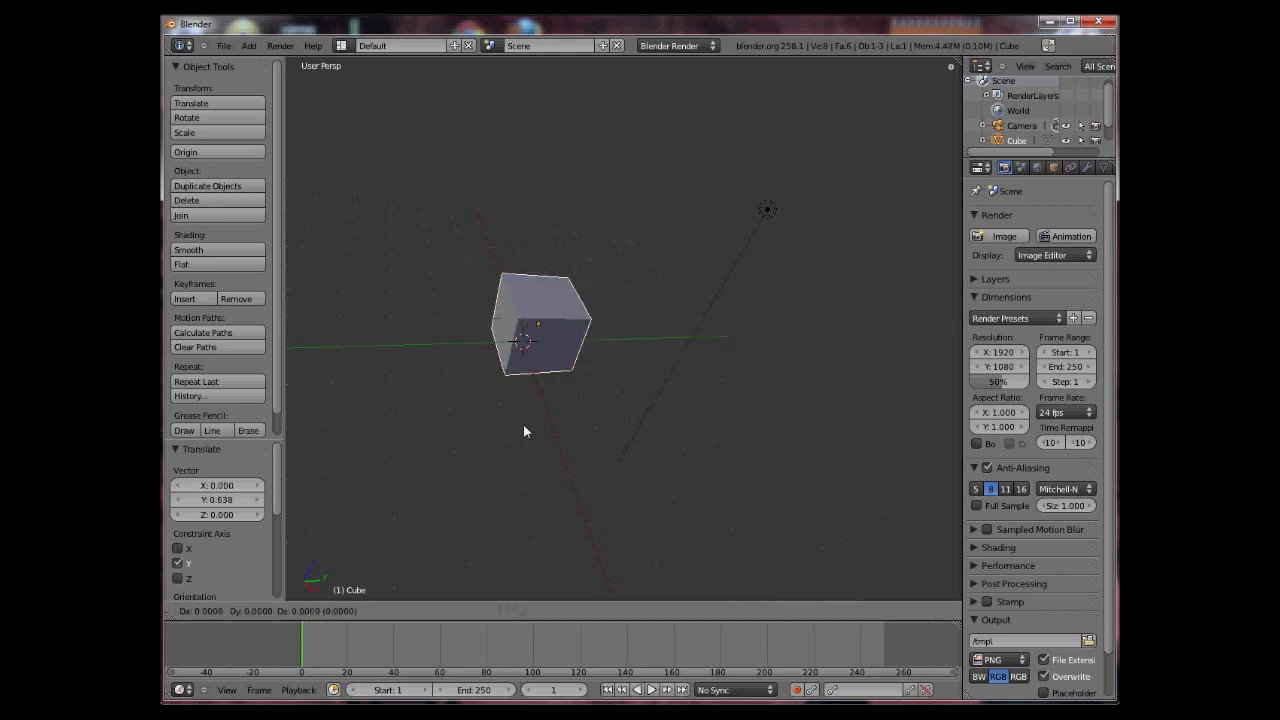
key("z")
right_click(557, 380)
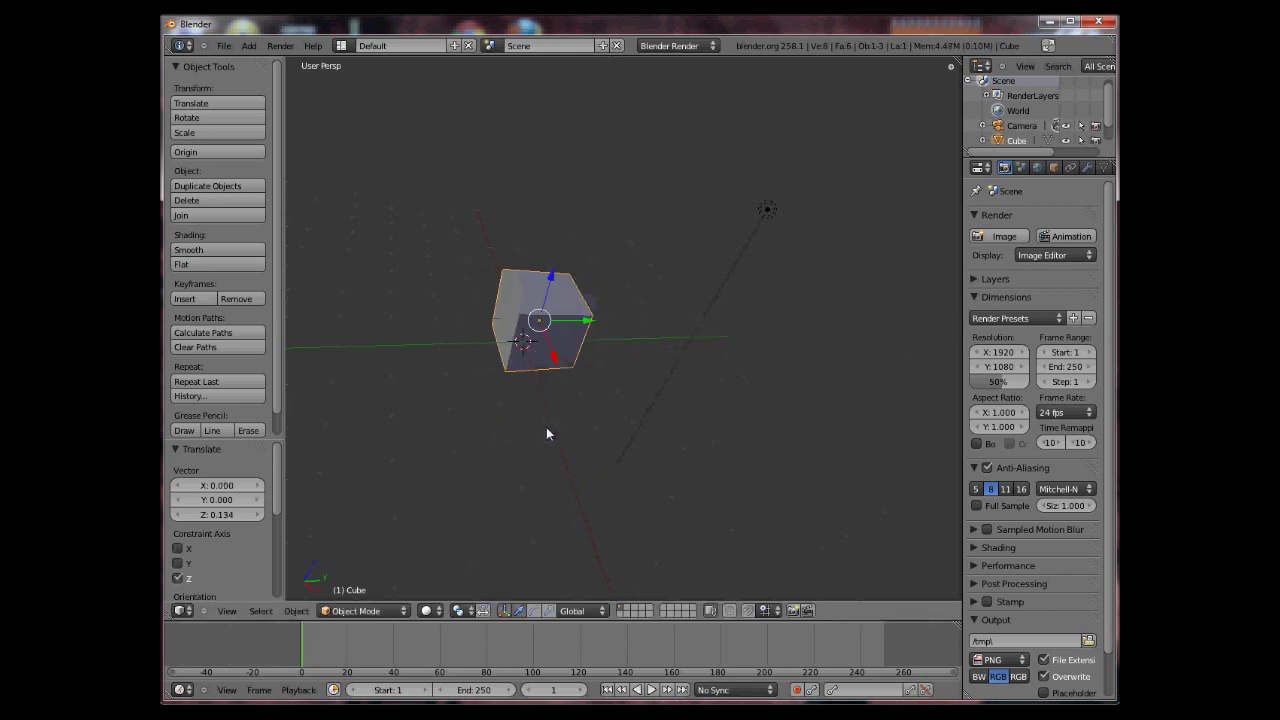
key("alt+g")
middle_click_drag(586, 423, 541, 402)
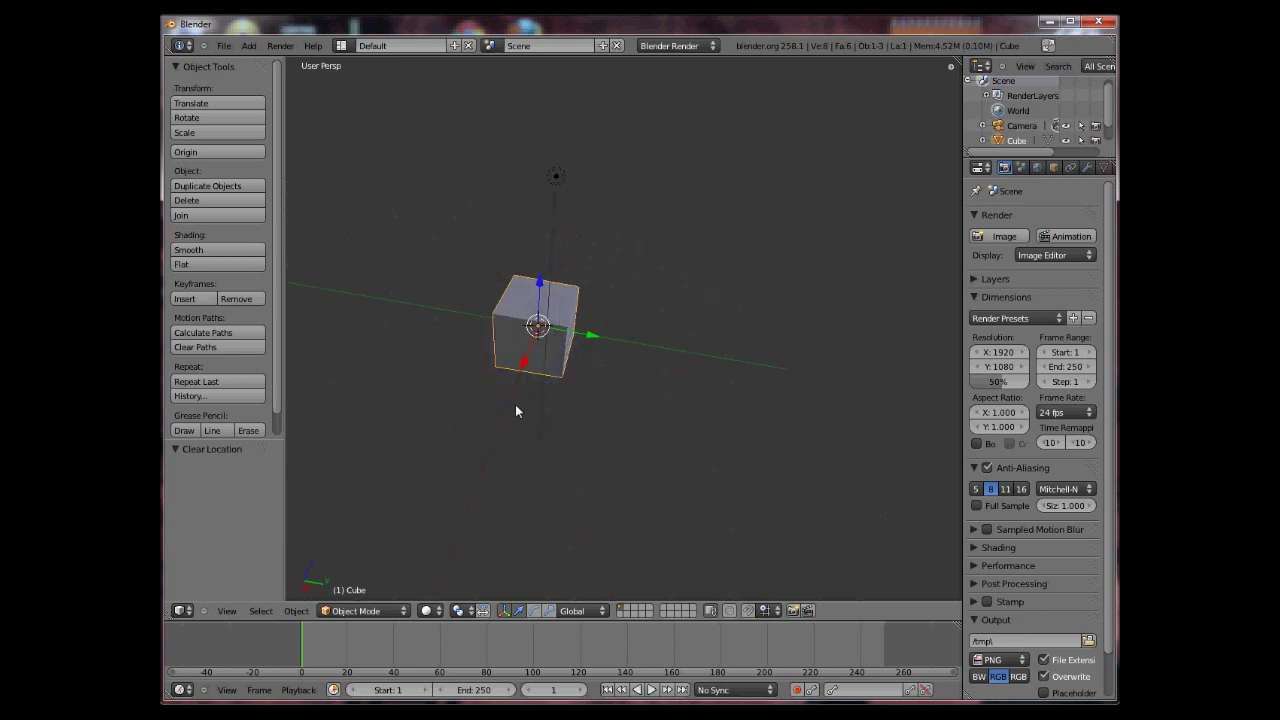
key("g")
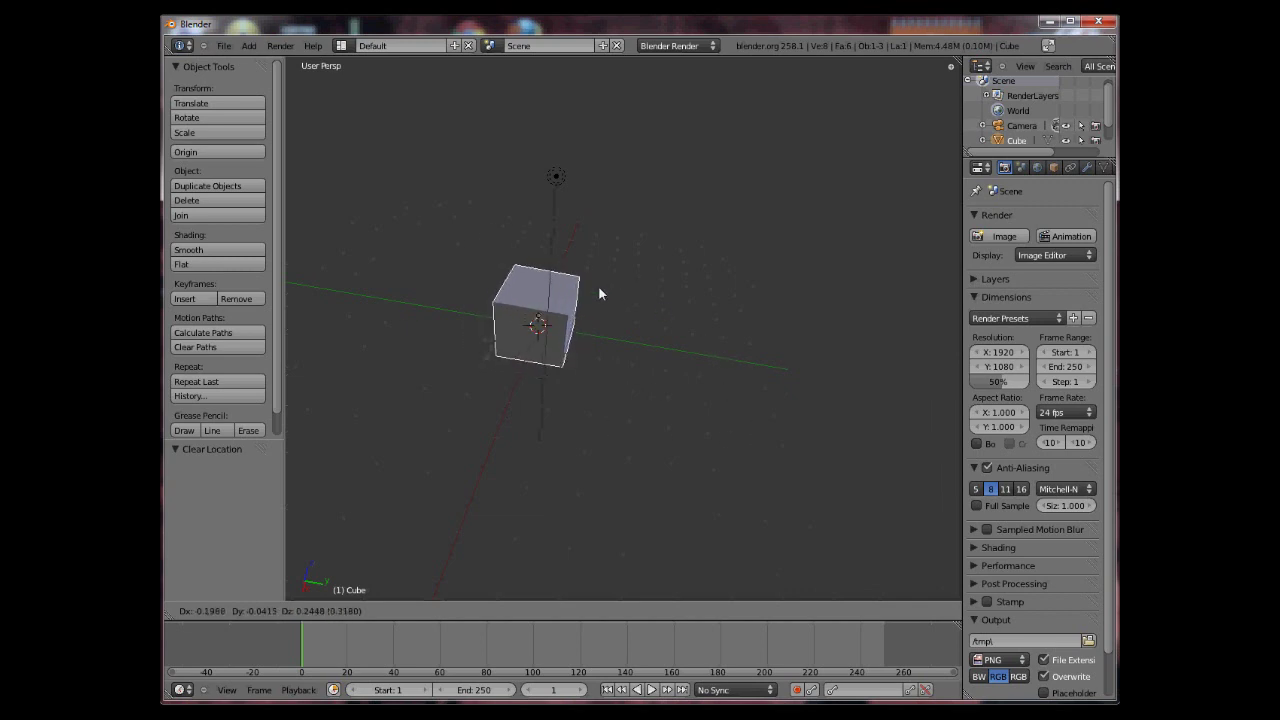
Place the cube, clear its location, then rotate it and clear the rotation
left_click(613, 378)
key("alt+g")
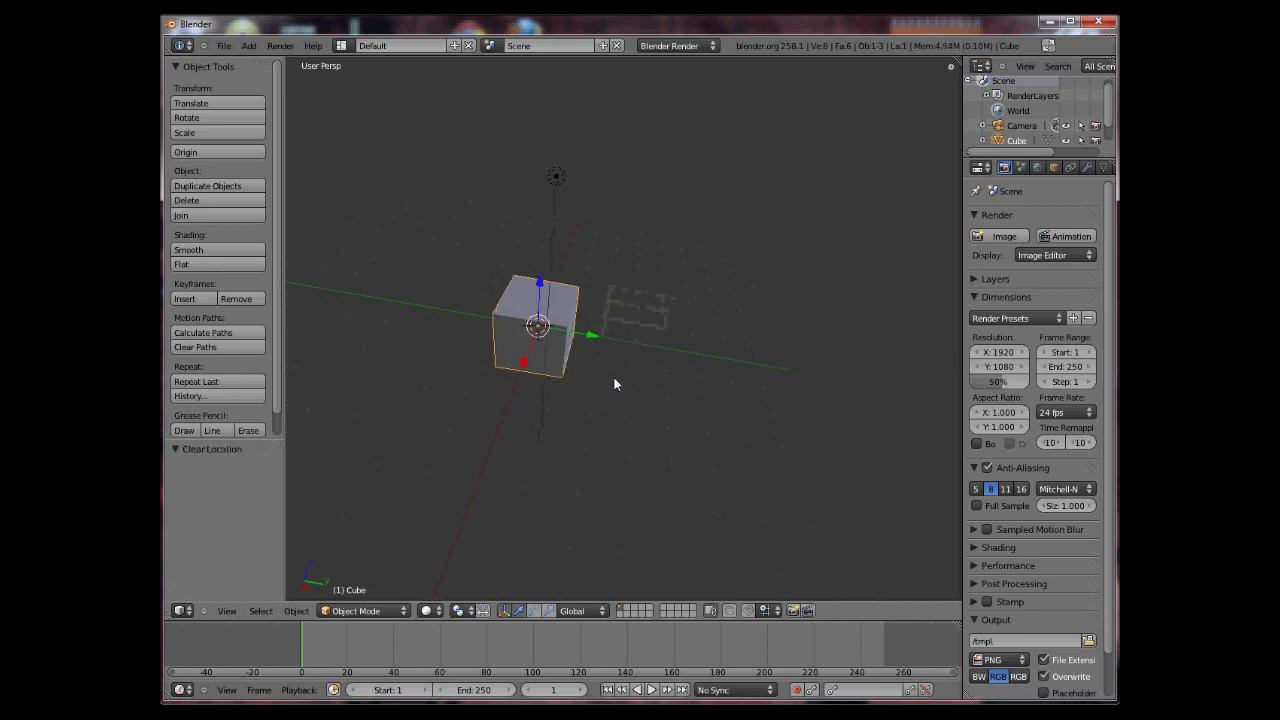
key("r")
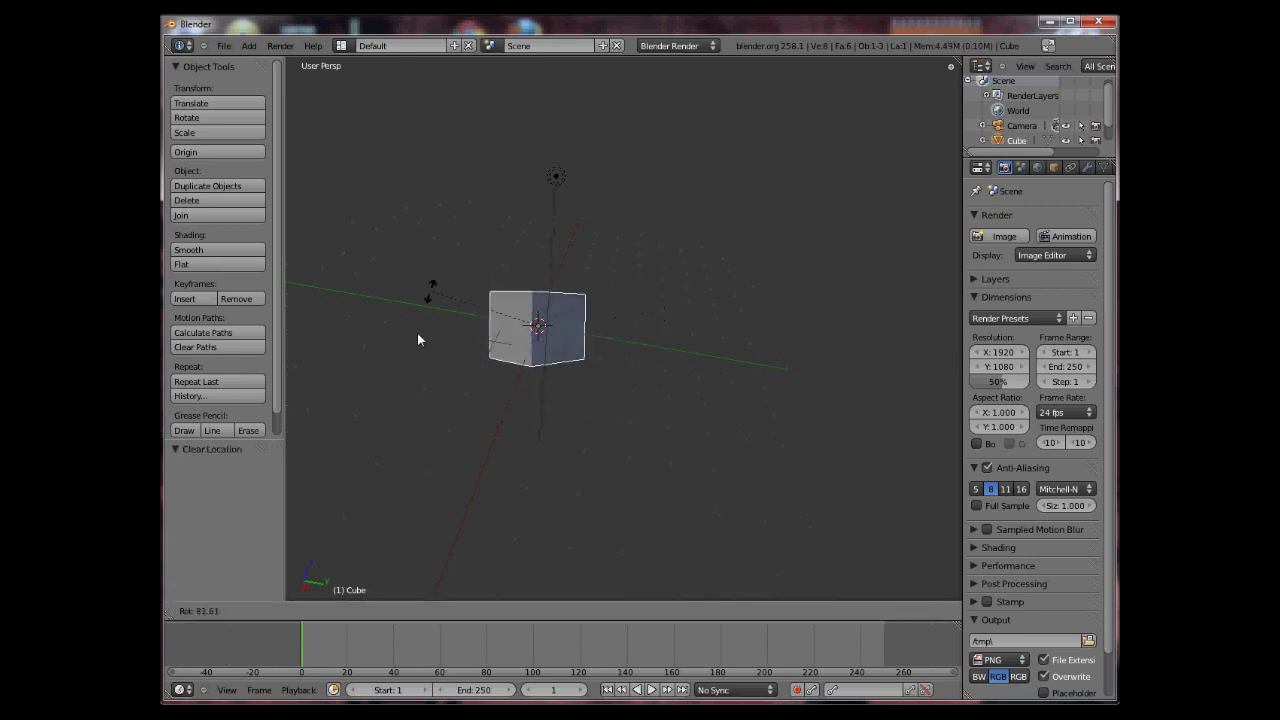
left_click(626, 454)
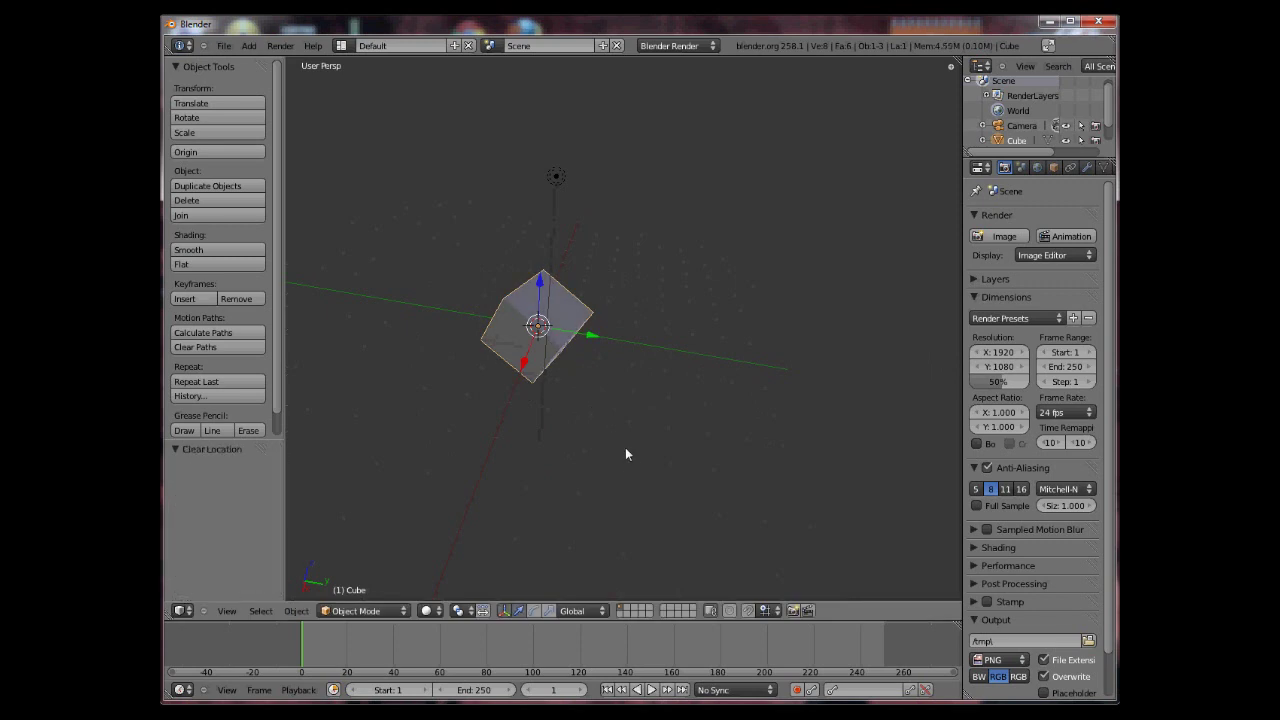
key("alt+r")
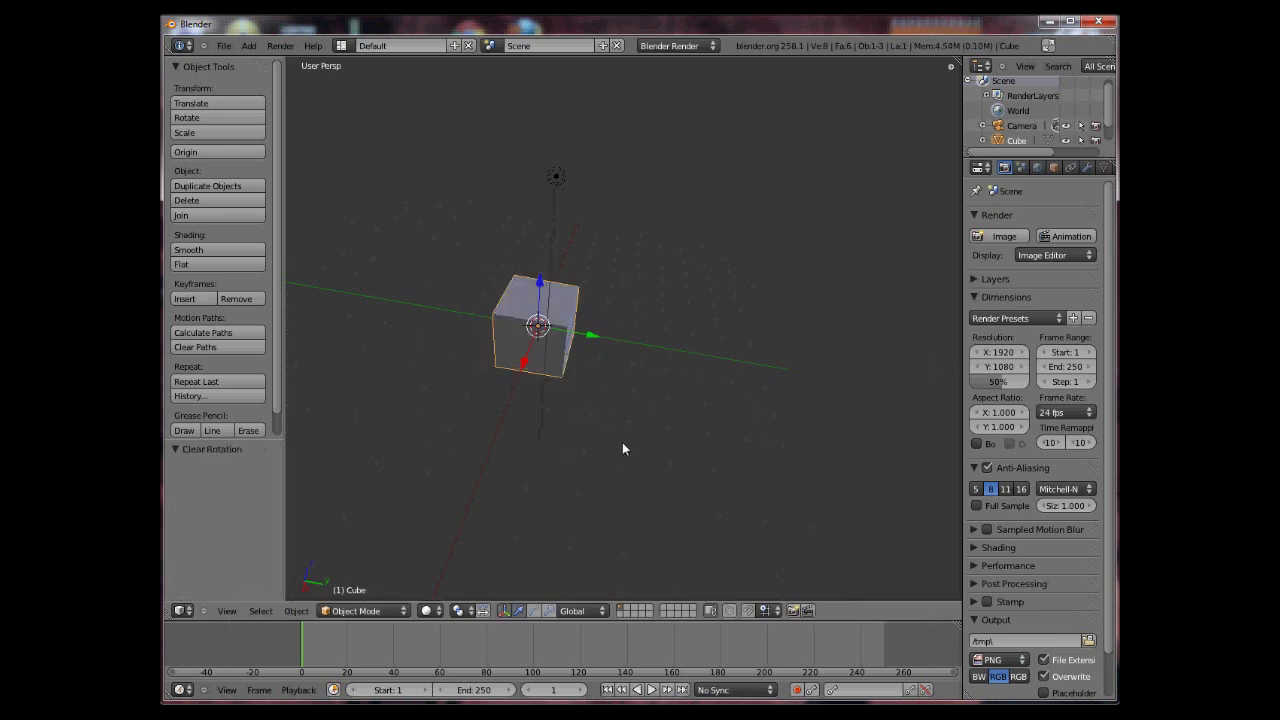
Scale the cube to 1.4, then reset its scale to default
key("s")
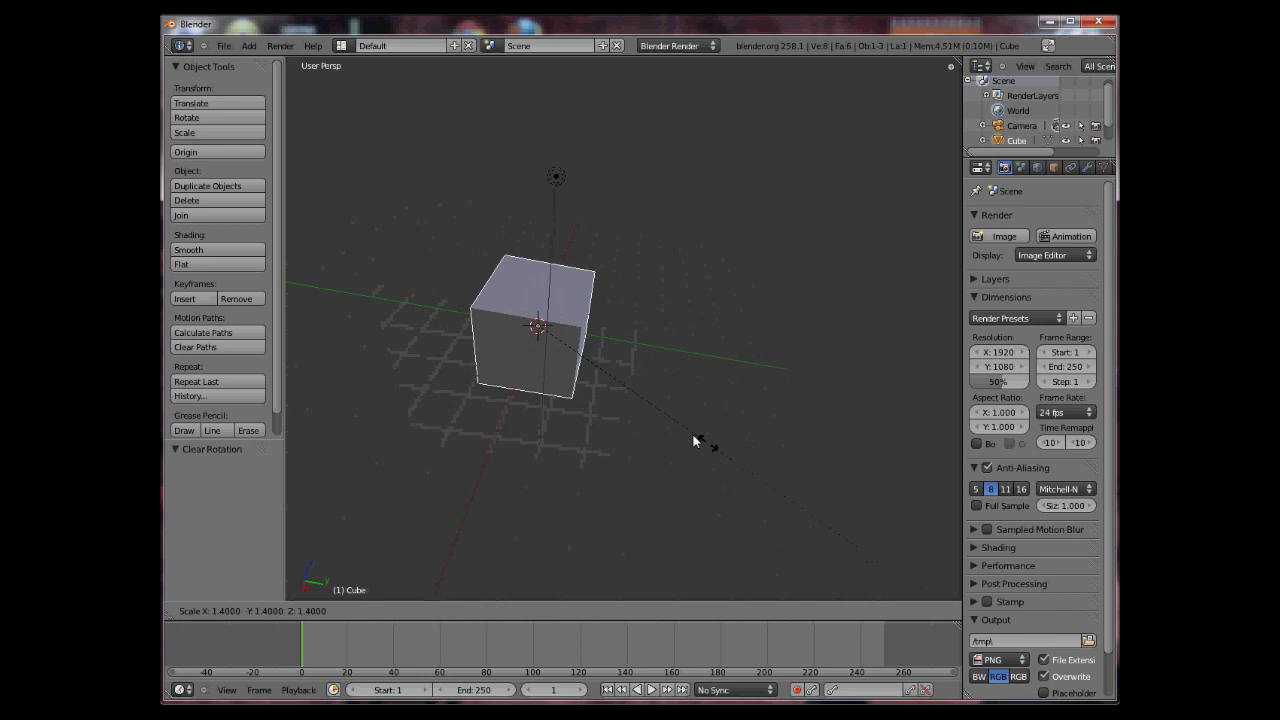
left_click(636, 424)
key("alt+s")
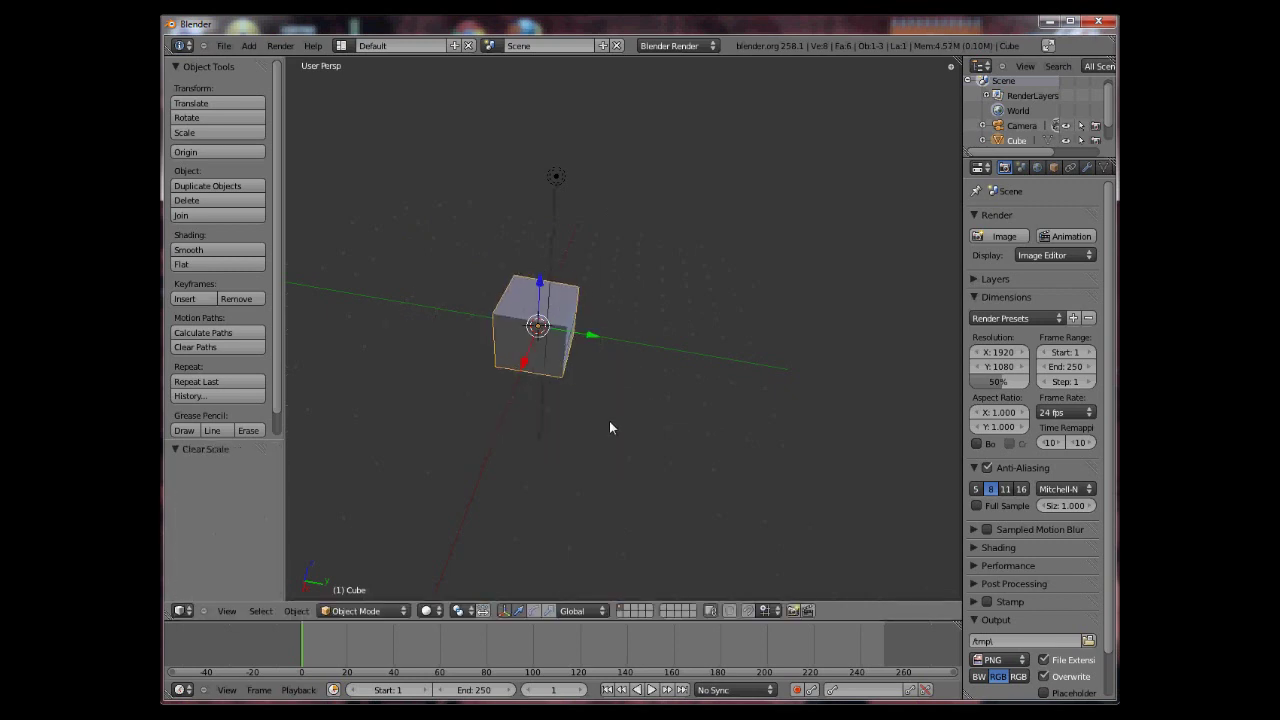
middle_click_drag(609, 424, 623, 500)
Switch the cube into Edit Mode, zoom in, and orbit until the green axis runs horizontally
key("Tab")
scroll(623, 500, "up", 4)
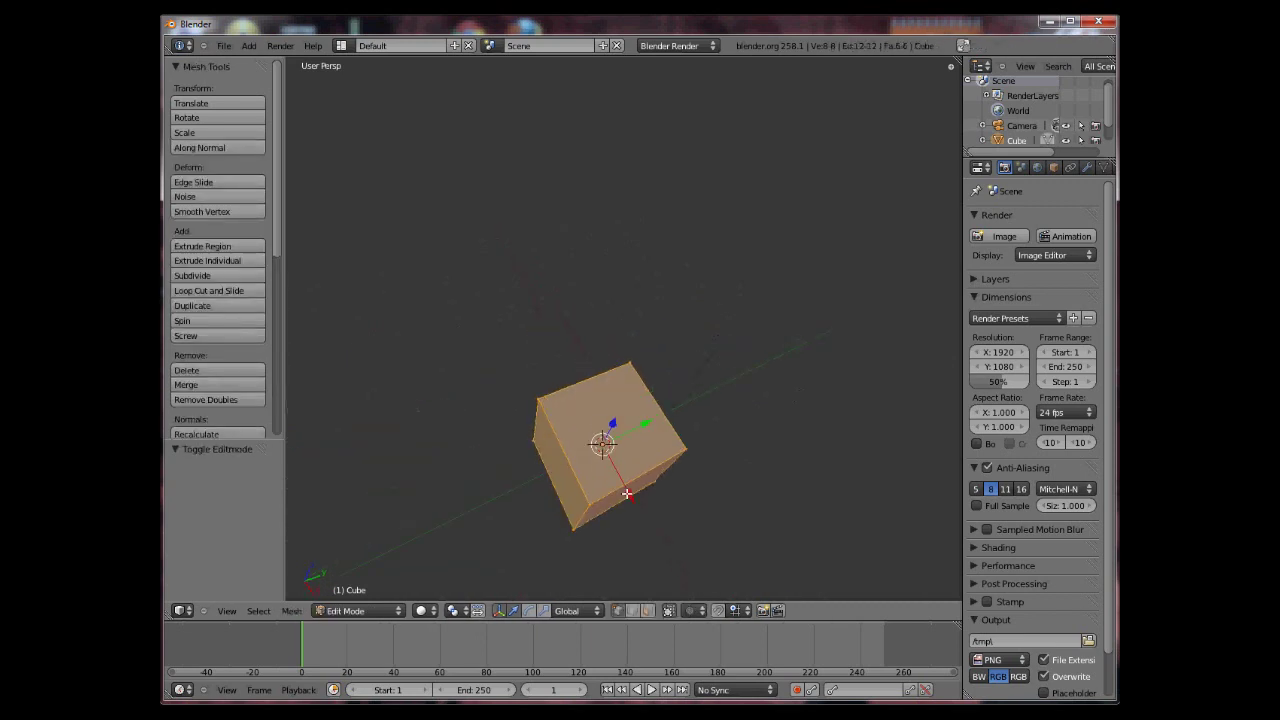
middle_click_drag(615, 435, 708, 367)
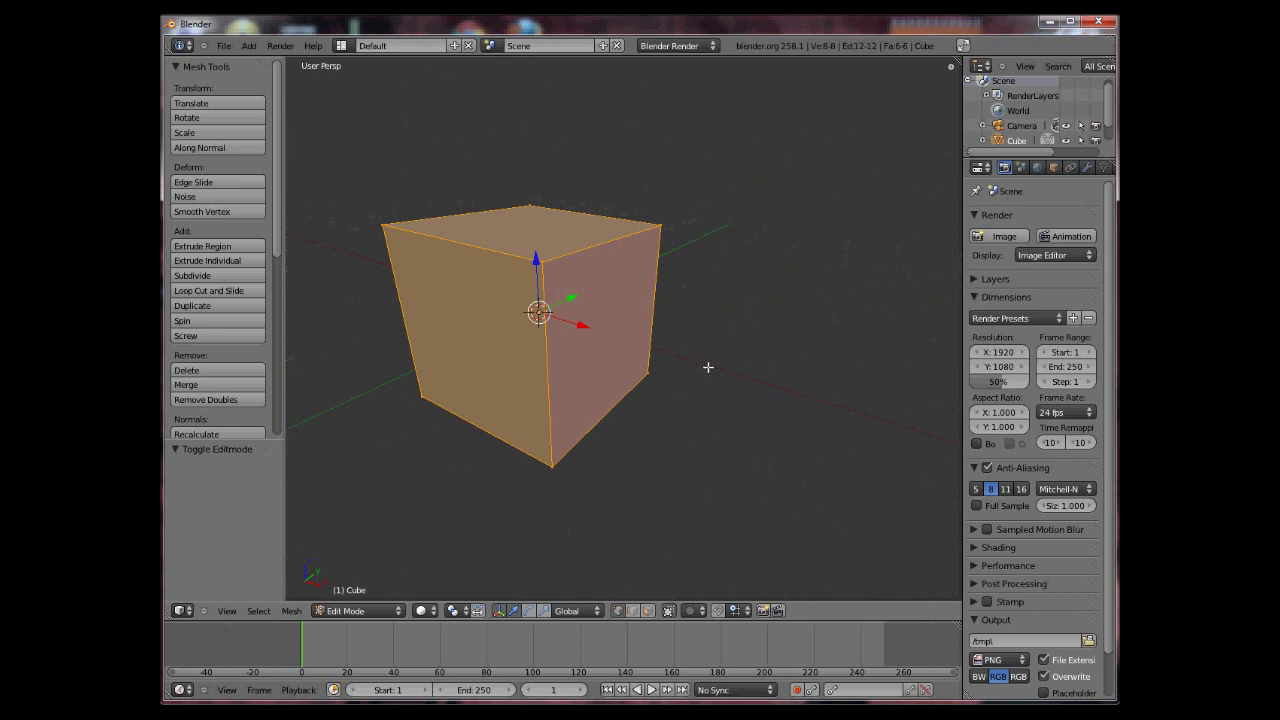
View the cube from front, right and top, toggling orthographic and perspective projection
key("KP_1")
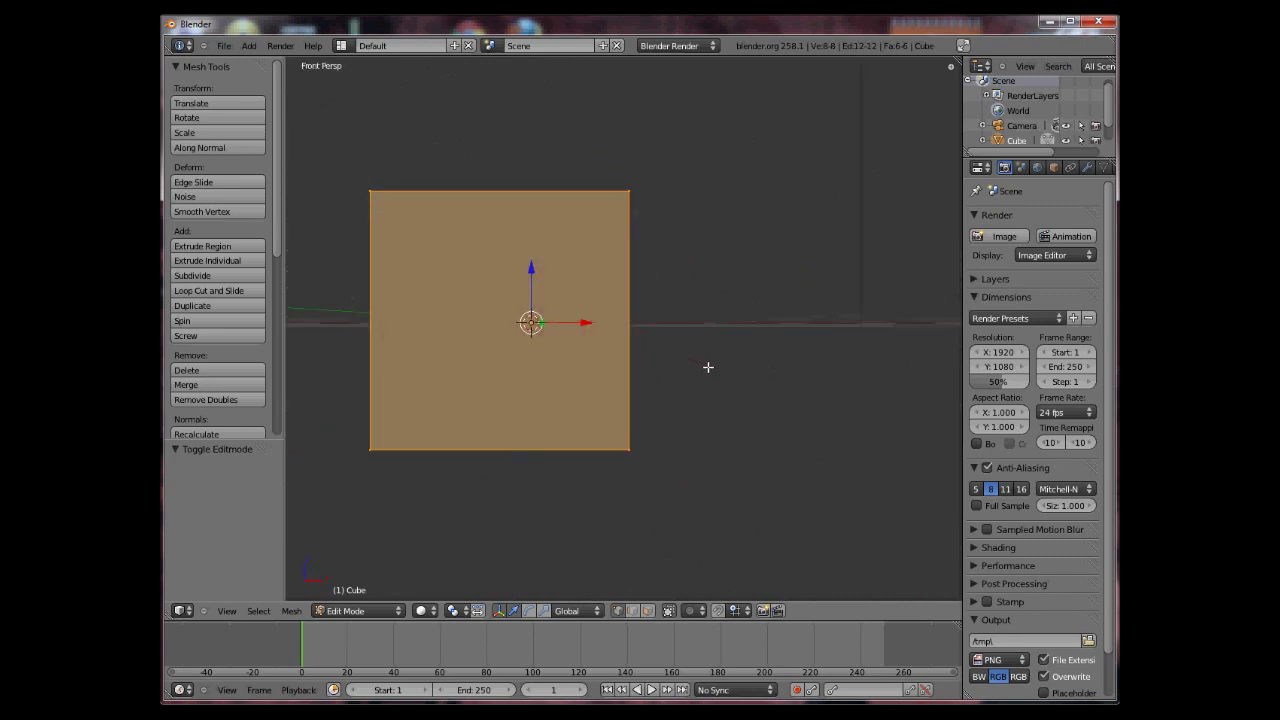
key("KP_5")
key("KP_3")
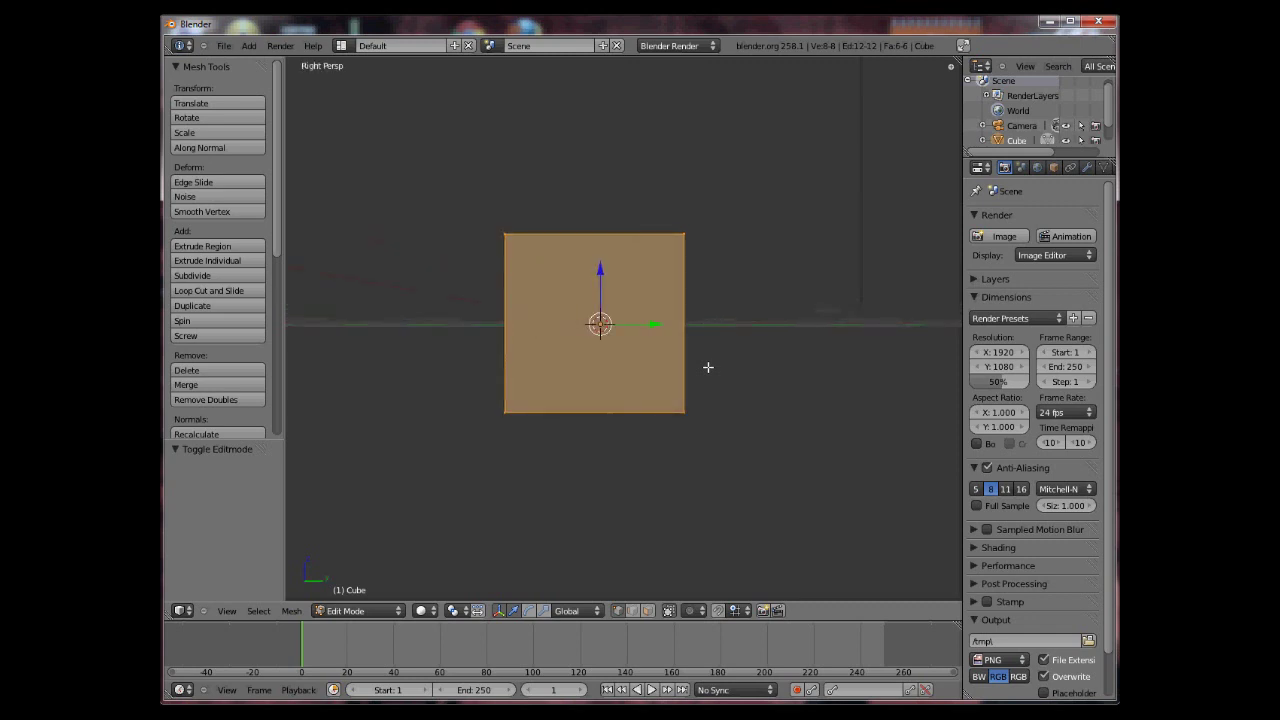
key("KP_7")
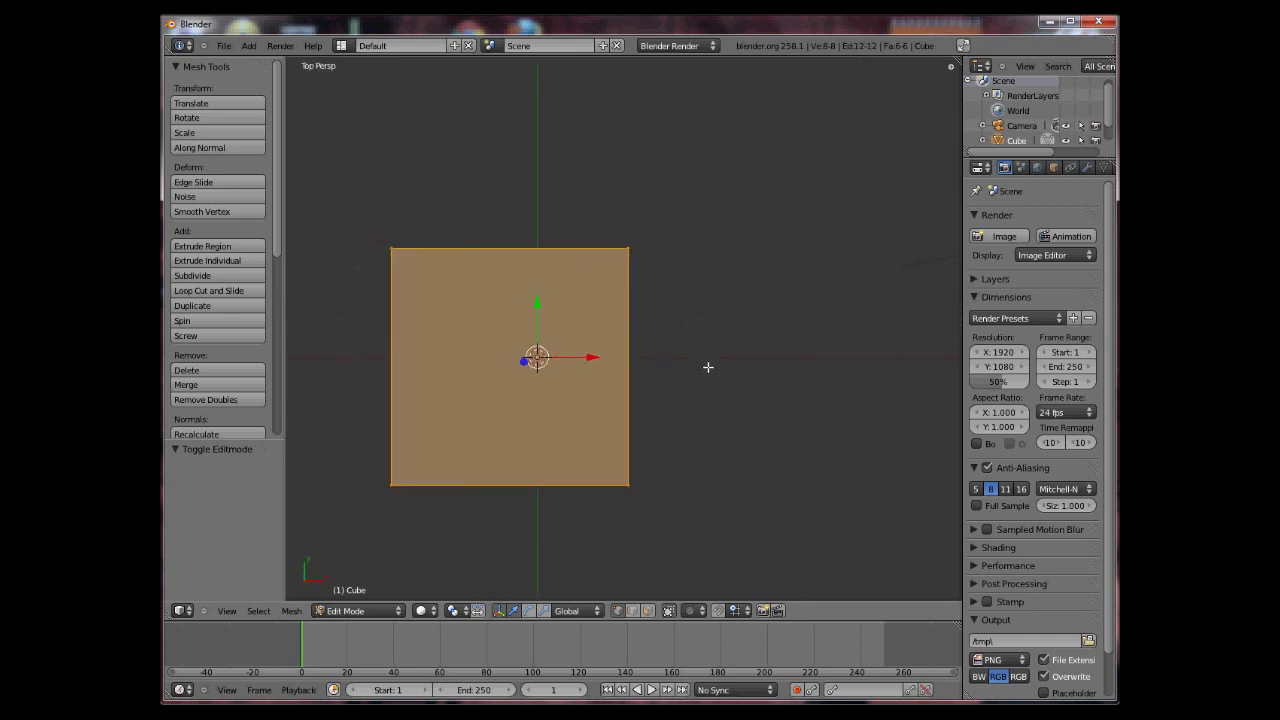
key("KP_5")
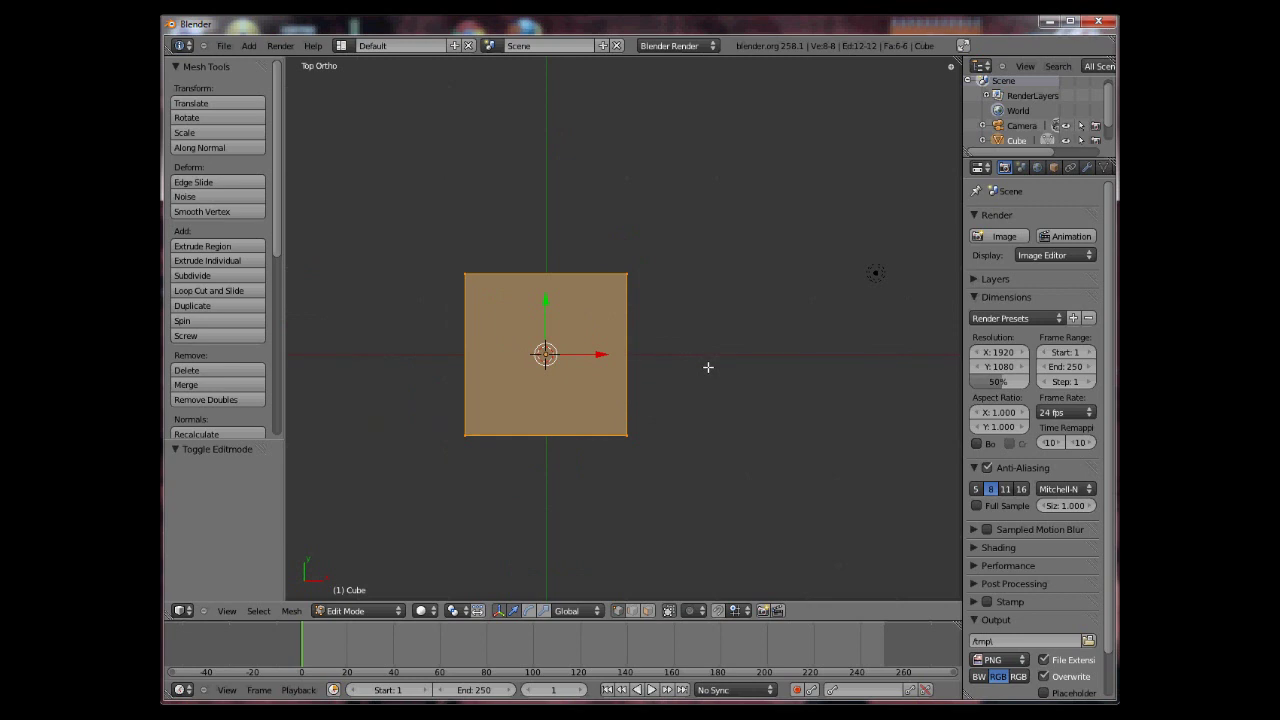
key("KP_5")
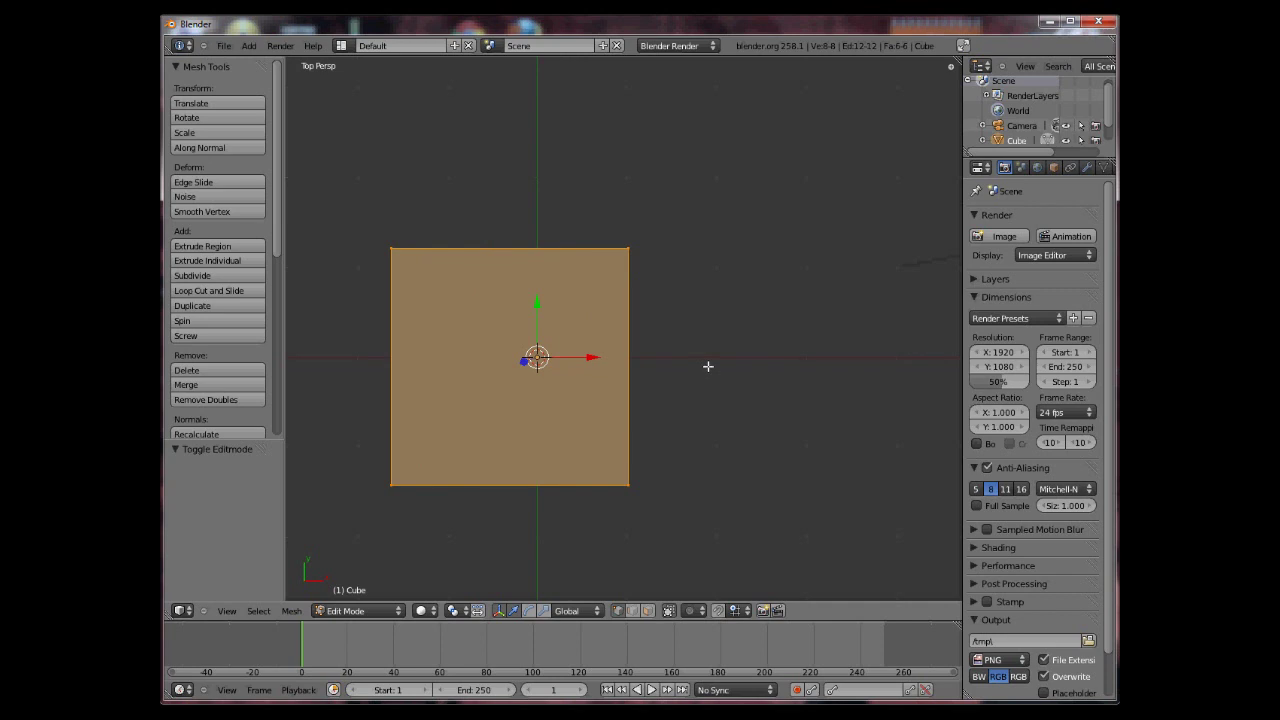
Check the orthographic front view, return to perspective, and orbit freely around the cube
middle_click_drag(682, 338, 593, 451)
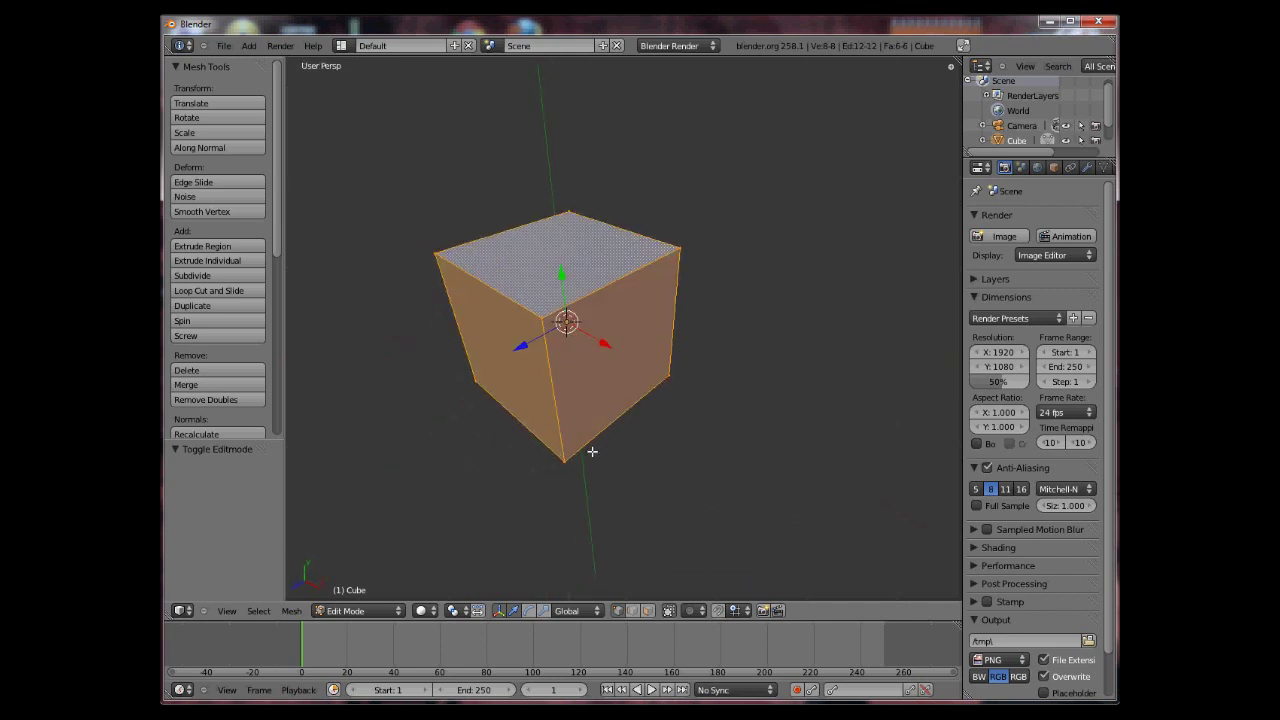
key("KP_5")
key("KP_1")
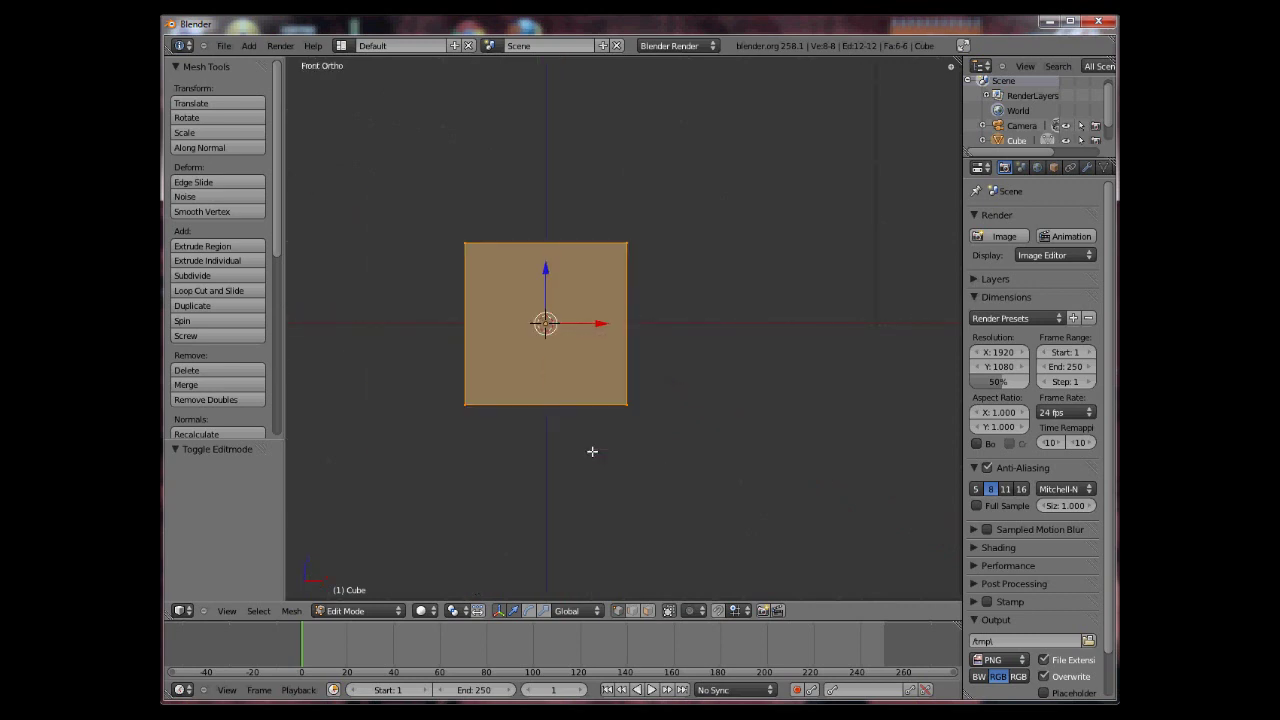
key("KP_5")
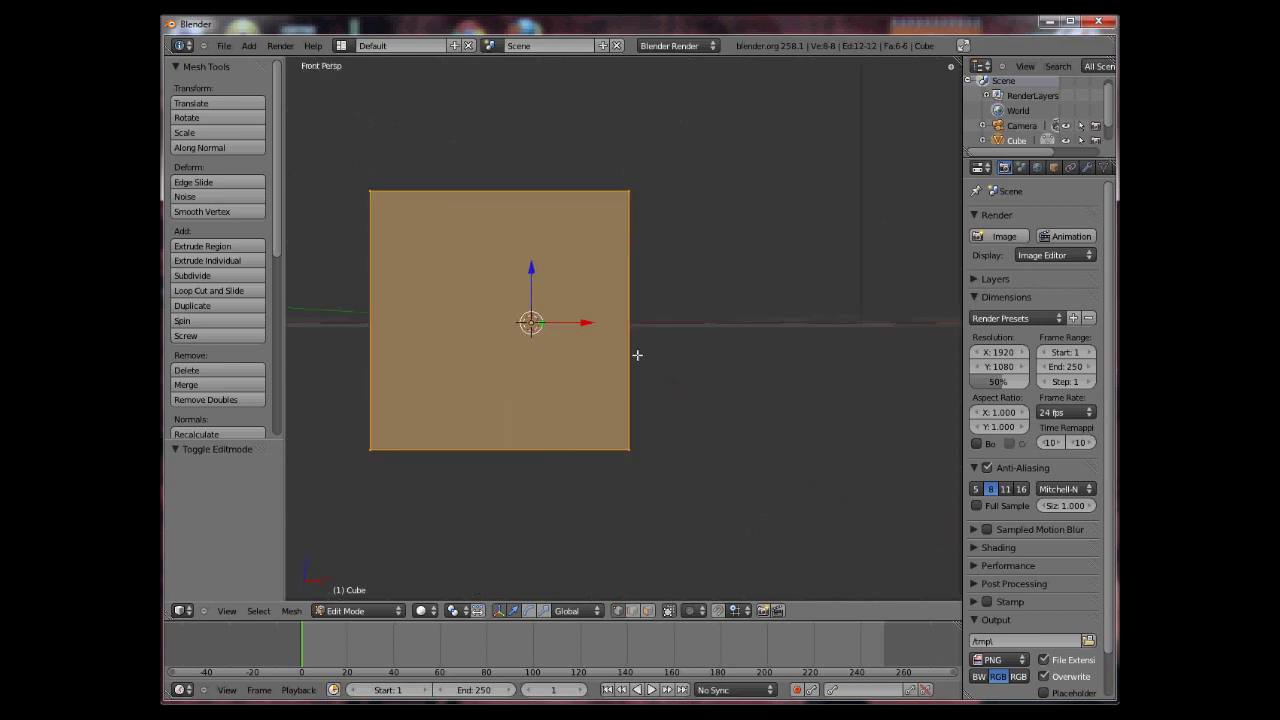
middle_click_drag(637, 354, 650, 326)
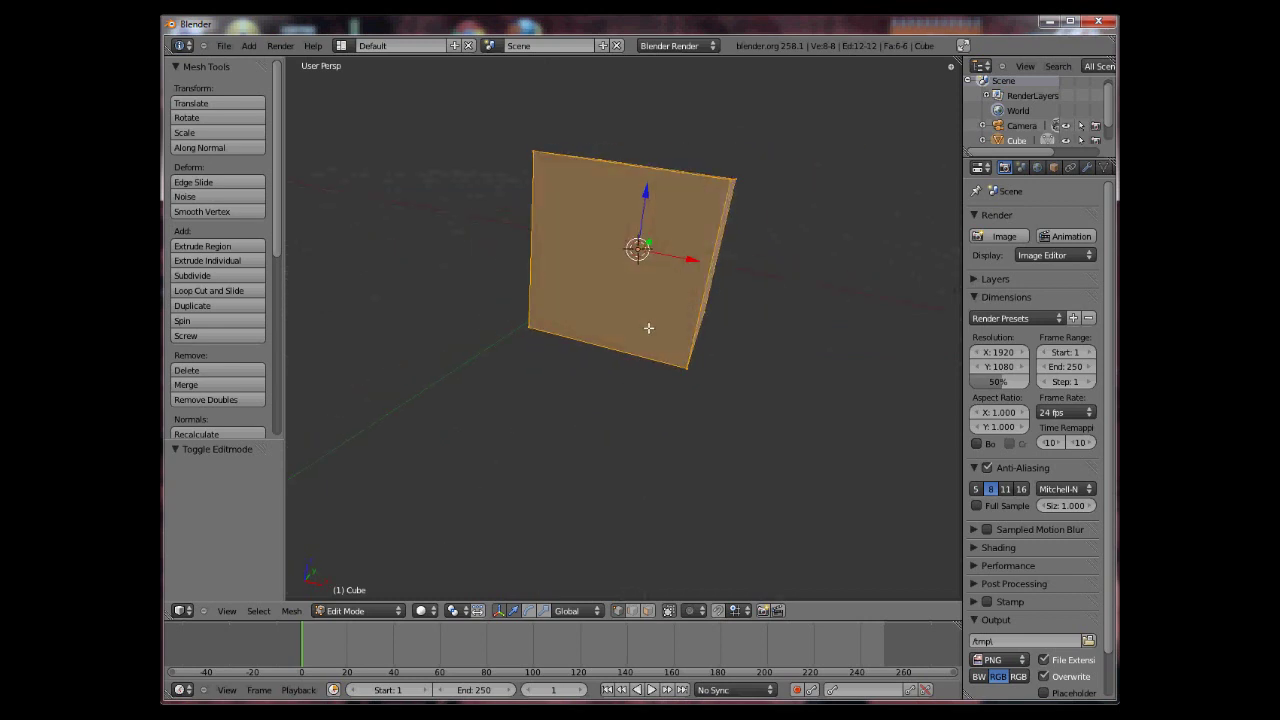
View the cube through the scene camera, zooming in and out of the camera frame
key("KP_0")
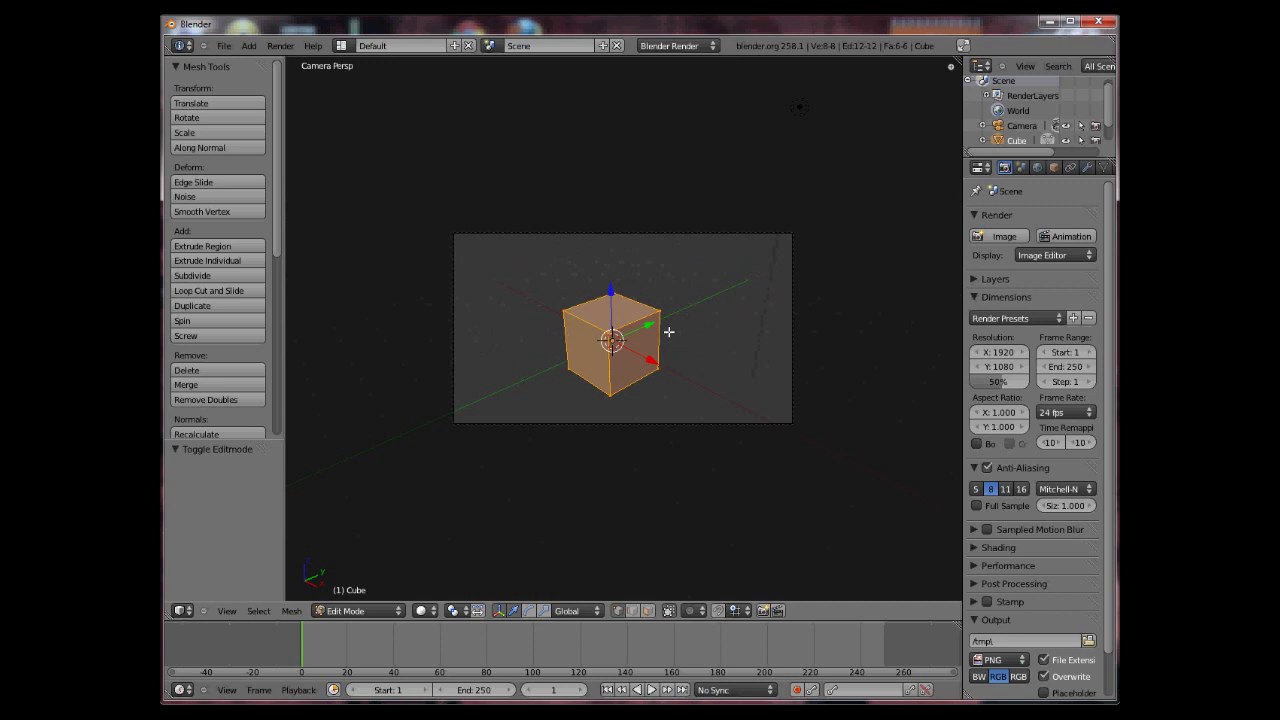
scroll(739, 371, "up", 2)
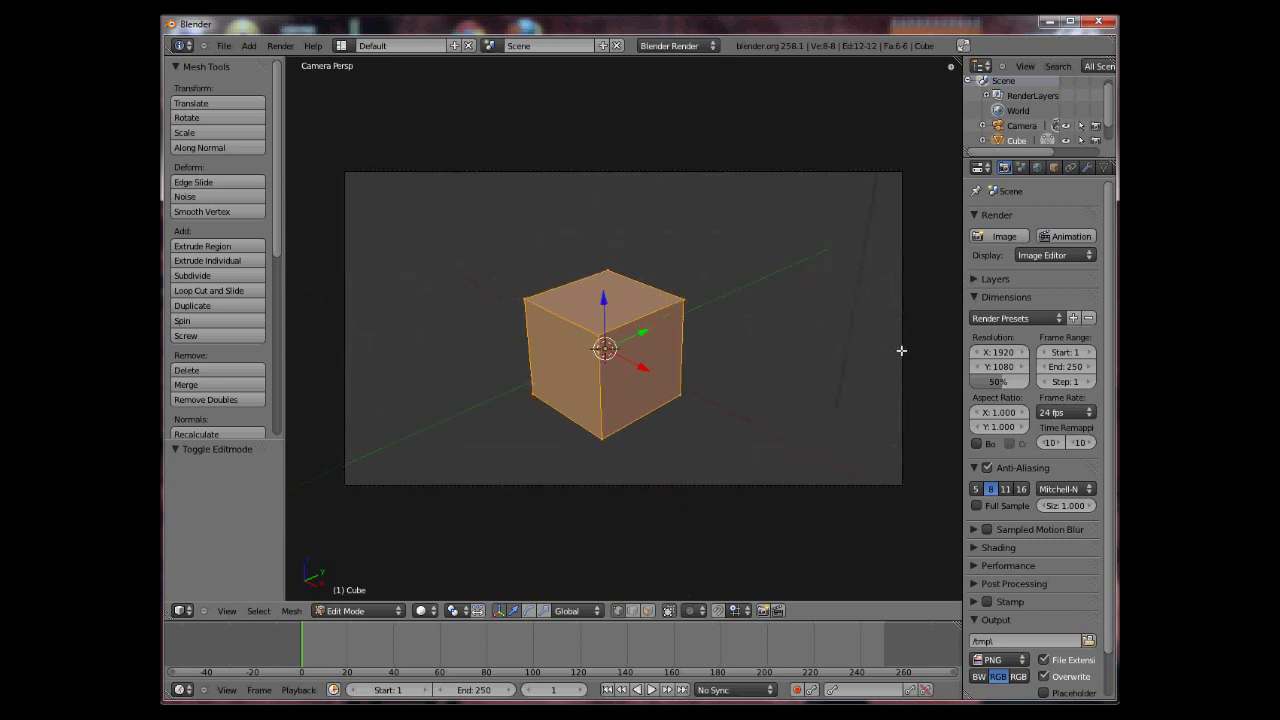
scroll(790, 315, "down", 4)
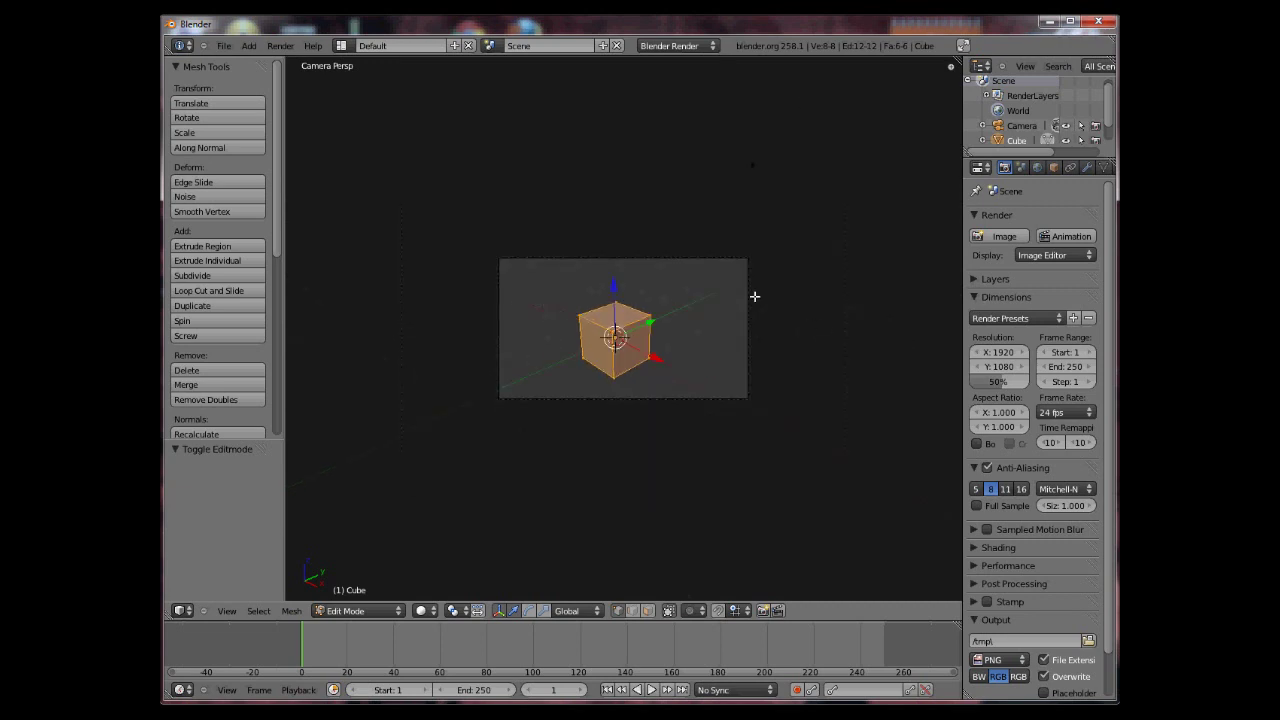
key("g")
left_click(749, 284)
In Object Mode, select the camera and freely move and rotate it
key("Tab")
right_click(749, 300)
scroll(749, 300, "up", 3)
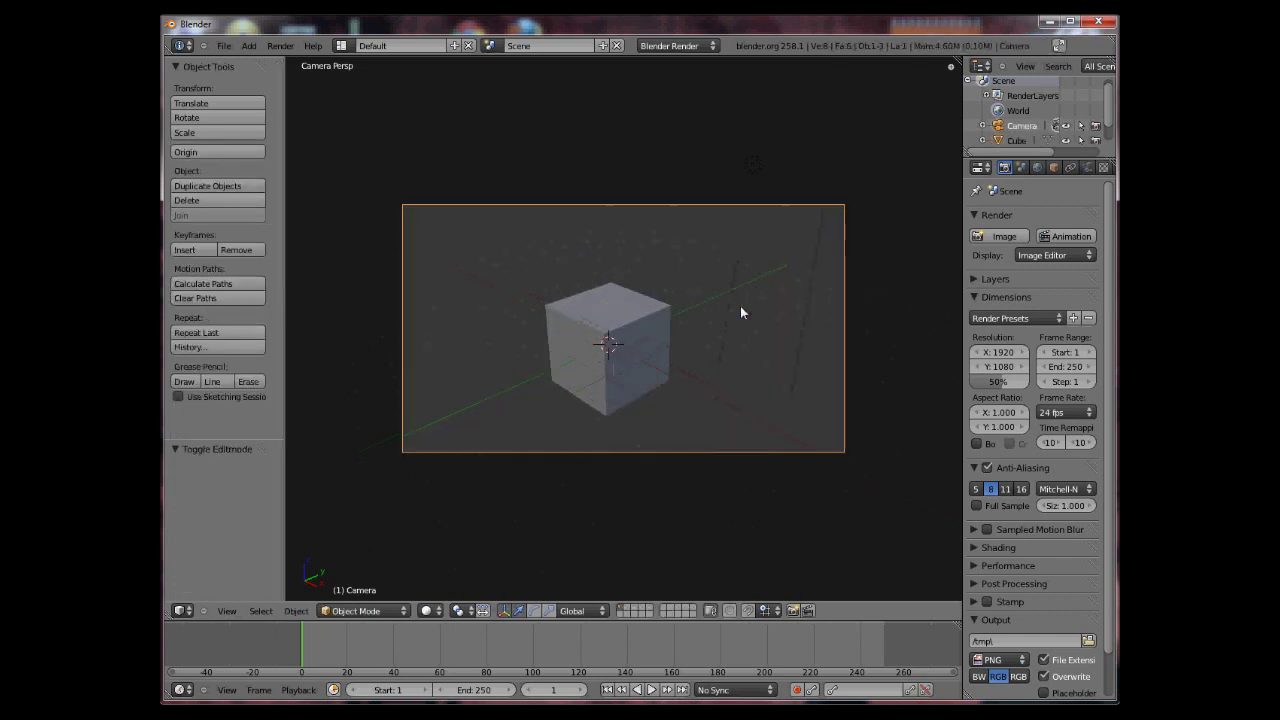
key("g")
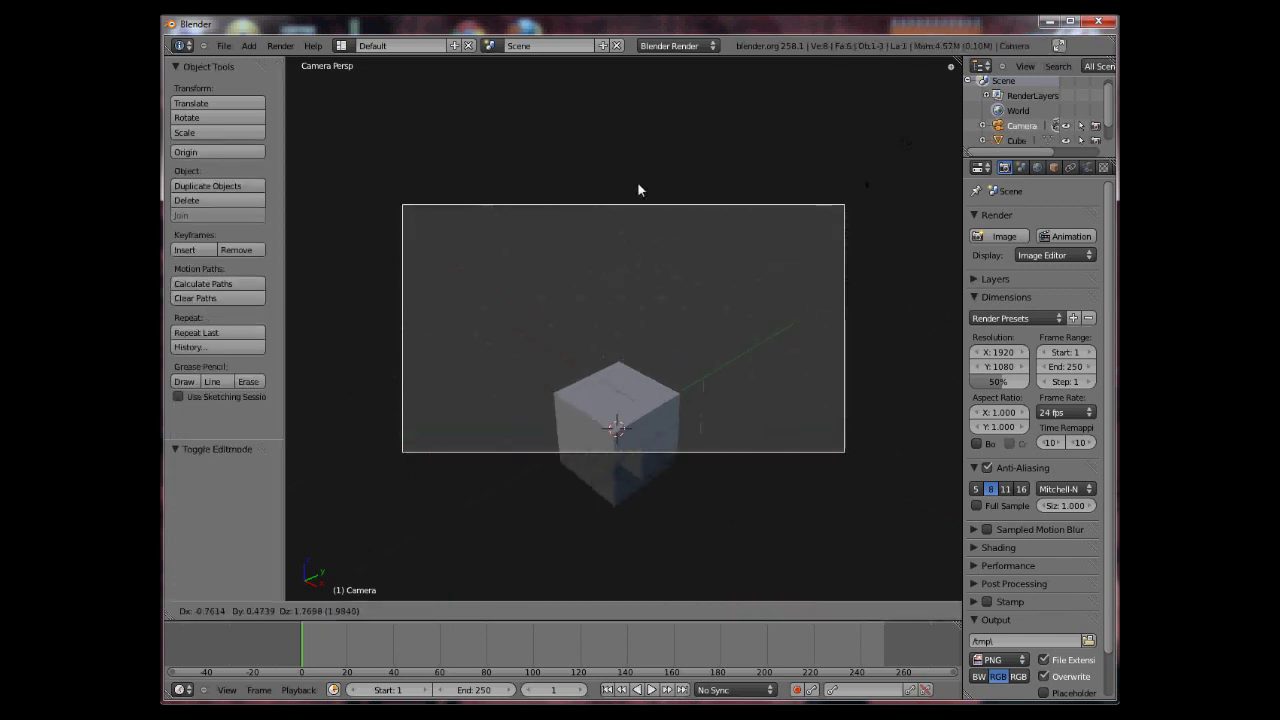
left_click(608, 343)
key("r")
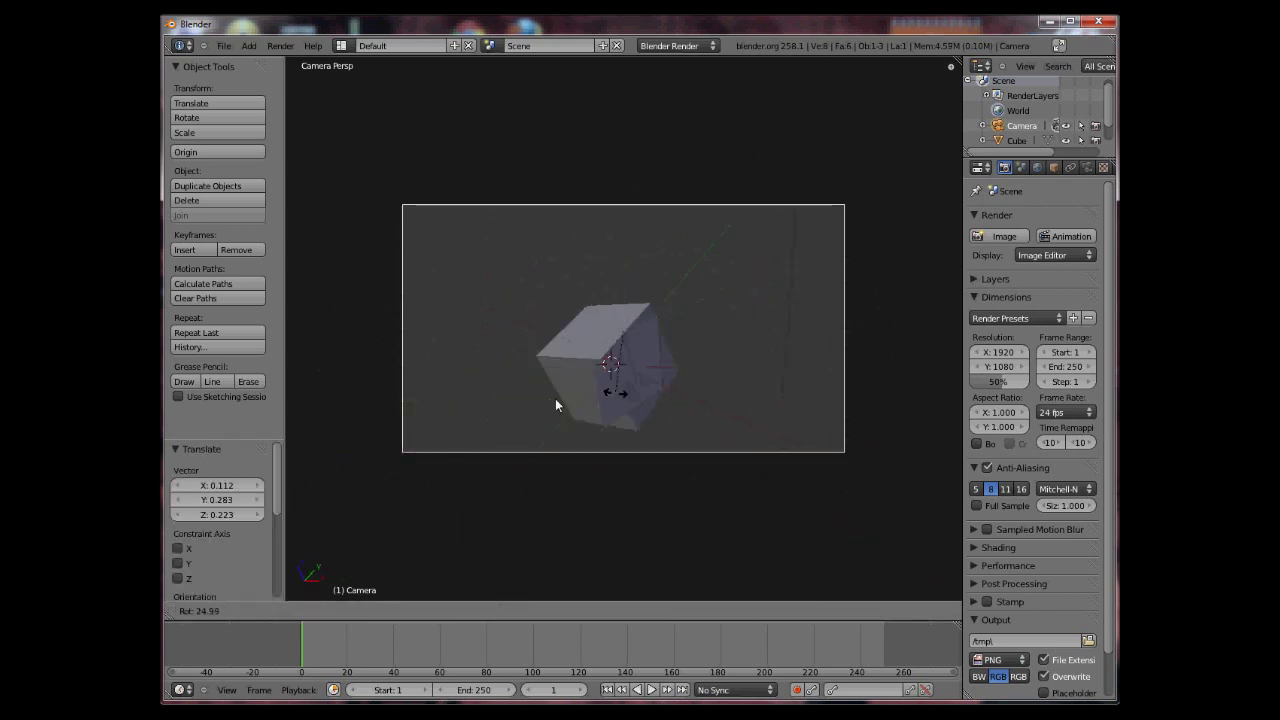
left_click(738, 400)
key("r")
key("r")
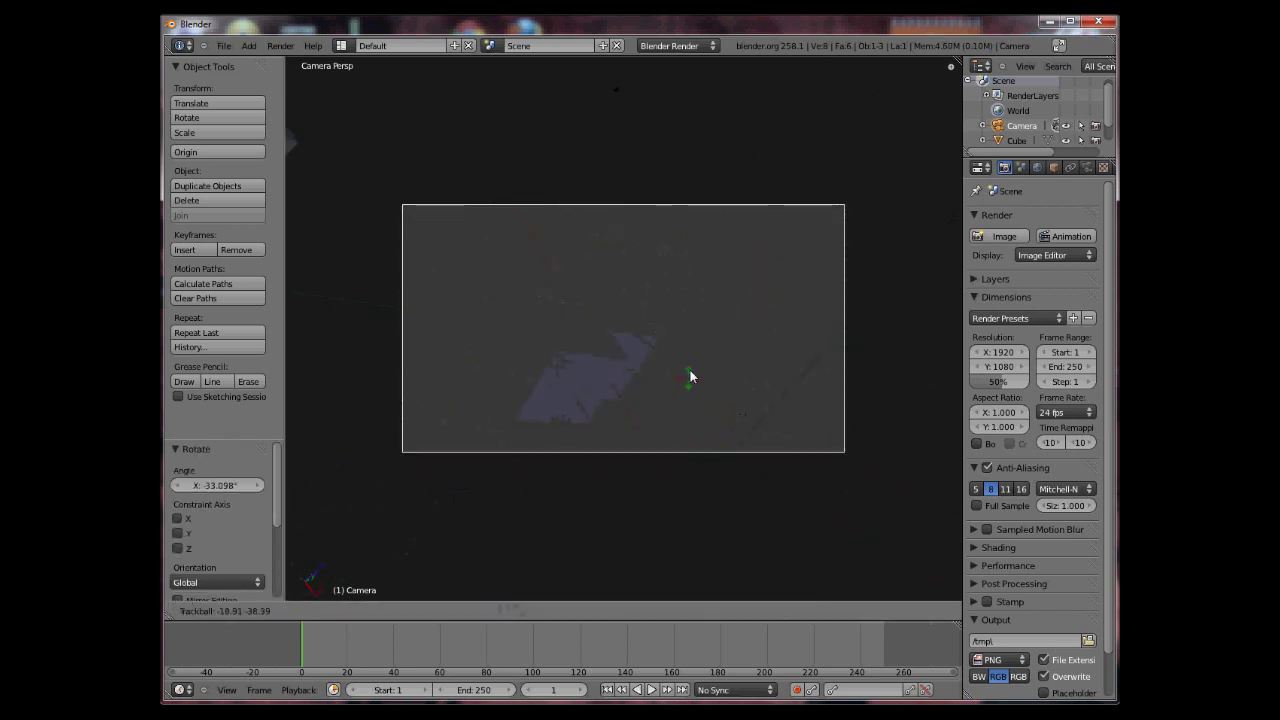
left_click(690, 375)
Reset the camera's location to the origin, then raise it from the right-side view
key("alt+g")
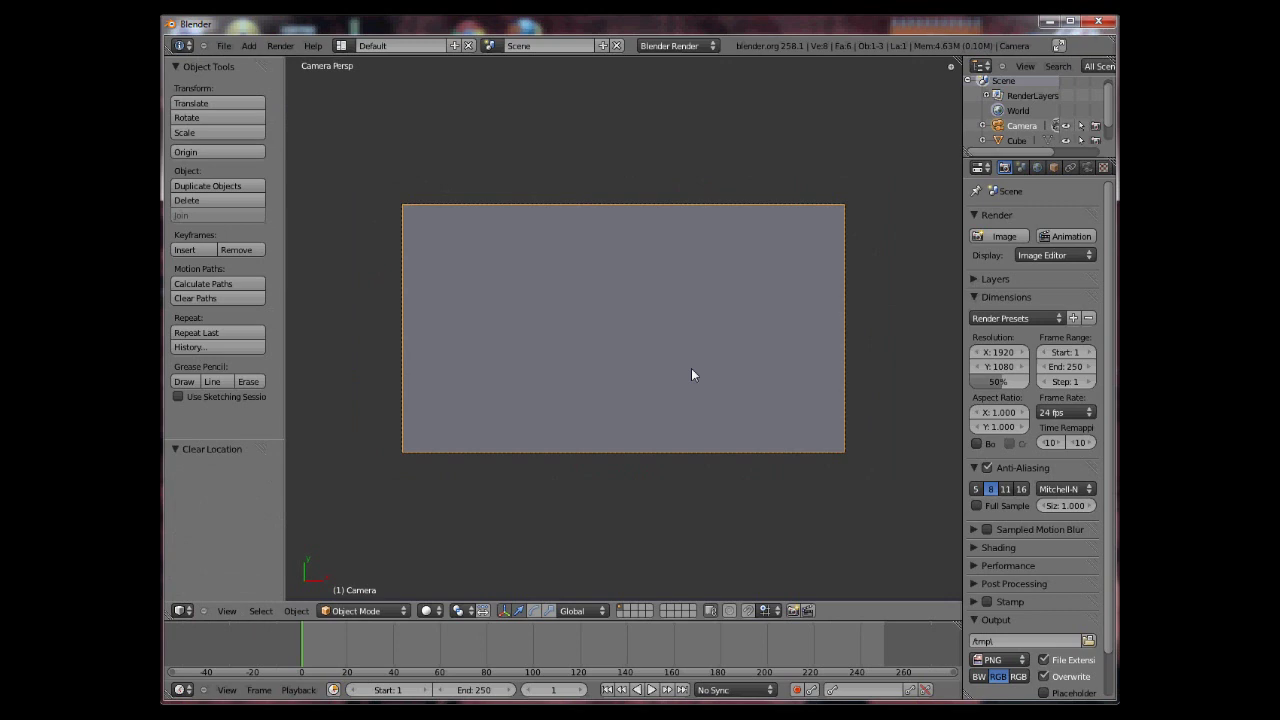
scroll(700, 368, "down", 4)
middle_click_drag(711, 360, 677, 299)
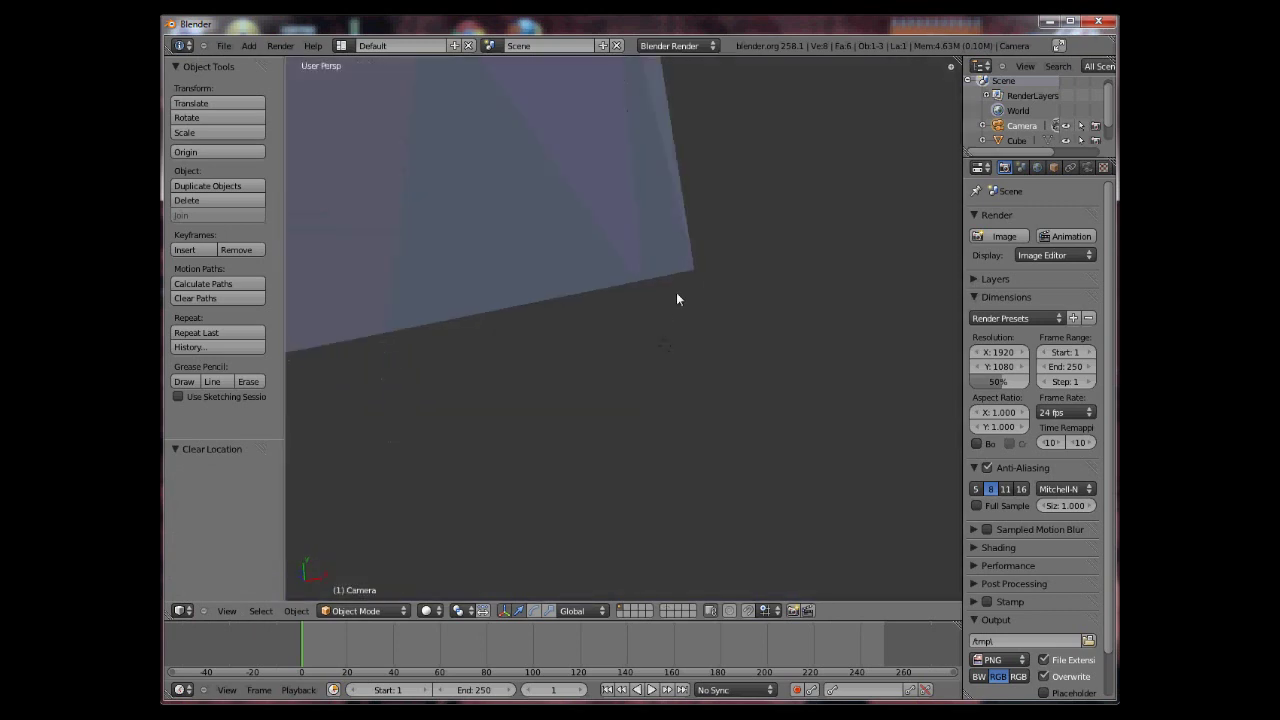
scroll(677, 294, "down", 5)
key("KP_3")
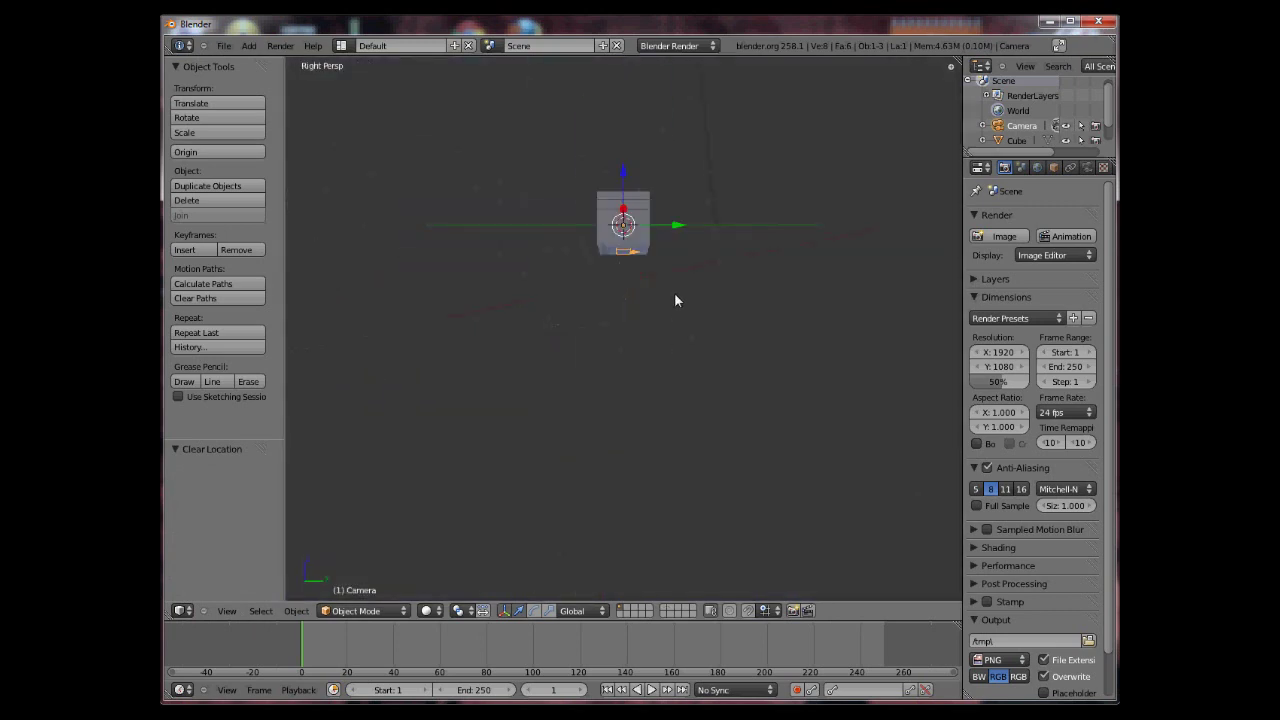
key("g")
left_click(797, 149)
middle_click_drag(797, 149, 706, 372)
From the top view, rotate and move the camera toward the cube
key("KP_0")
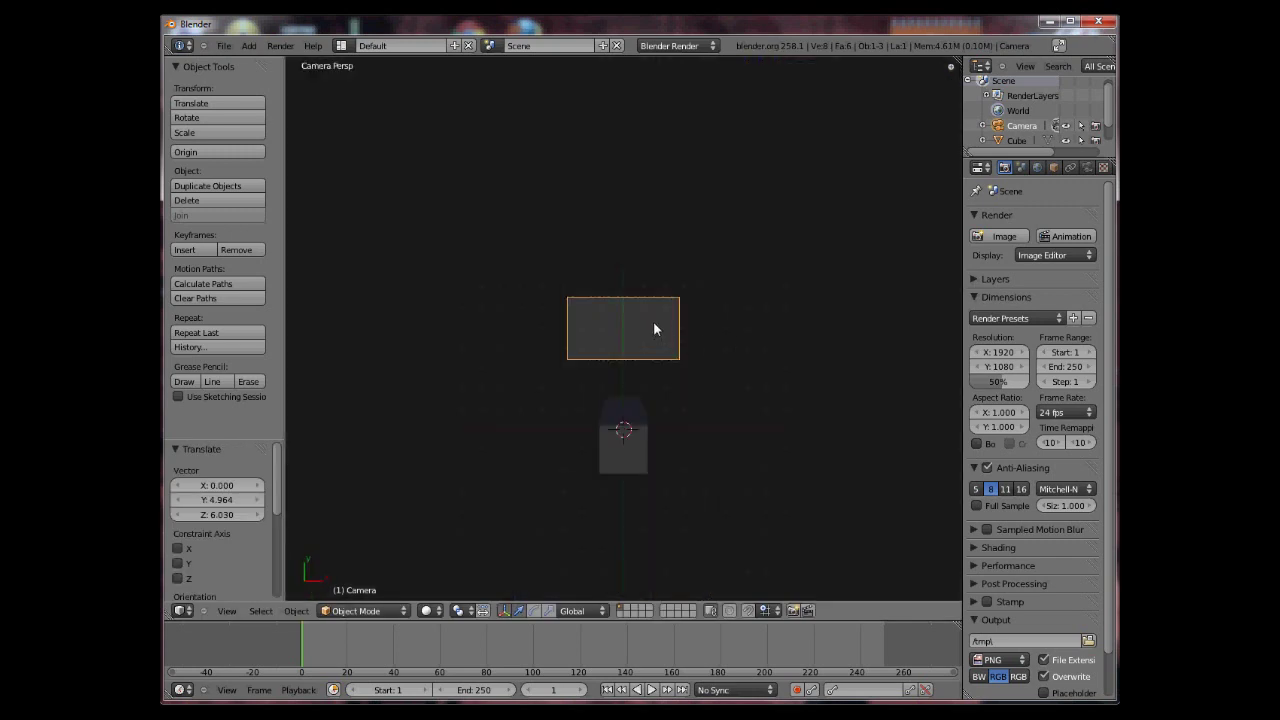
key("KP_7")
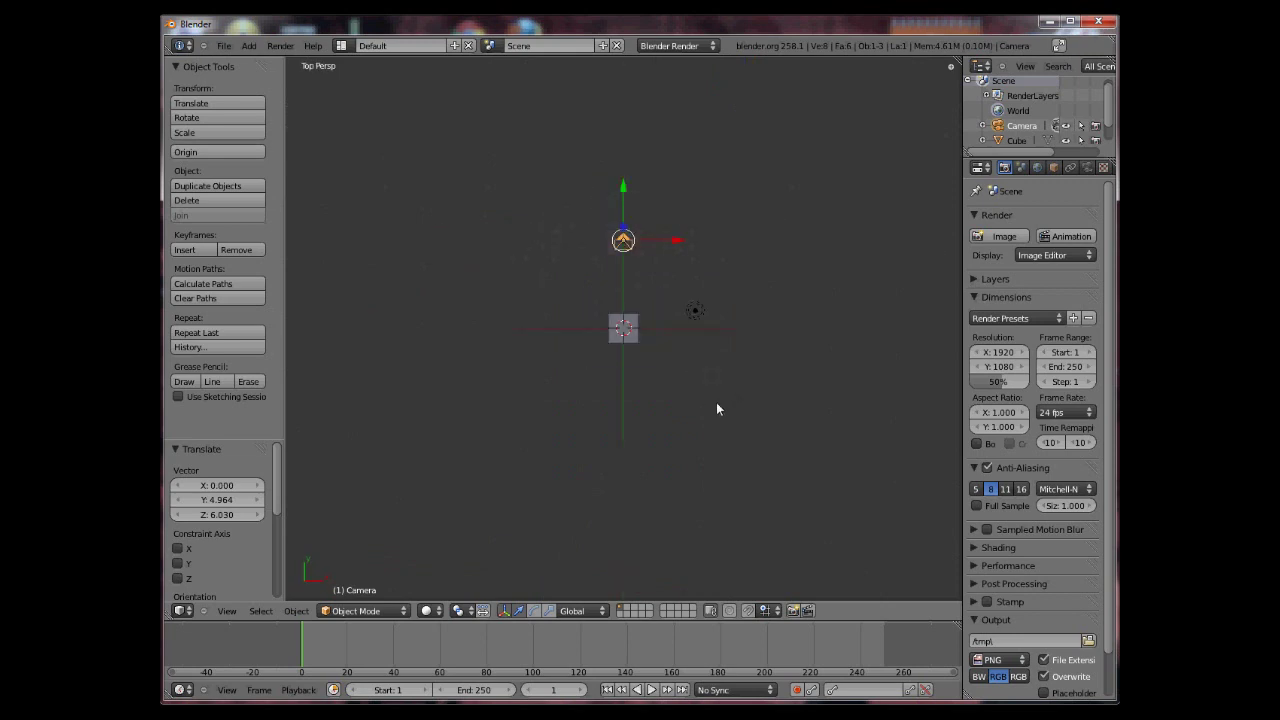
key("r")
left_click(555, 430)
key("g")
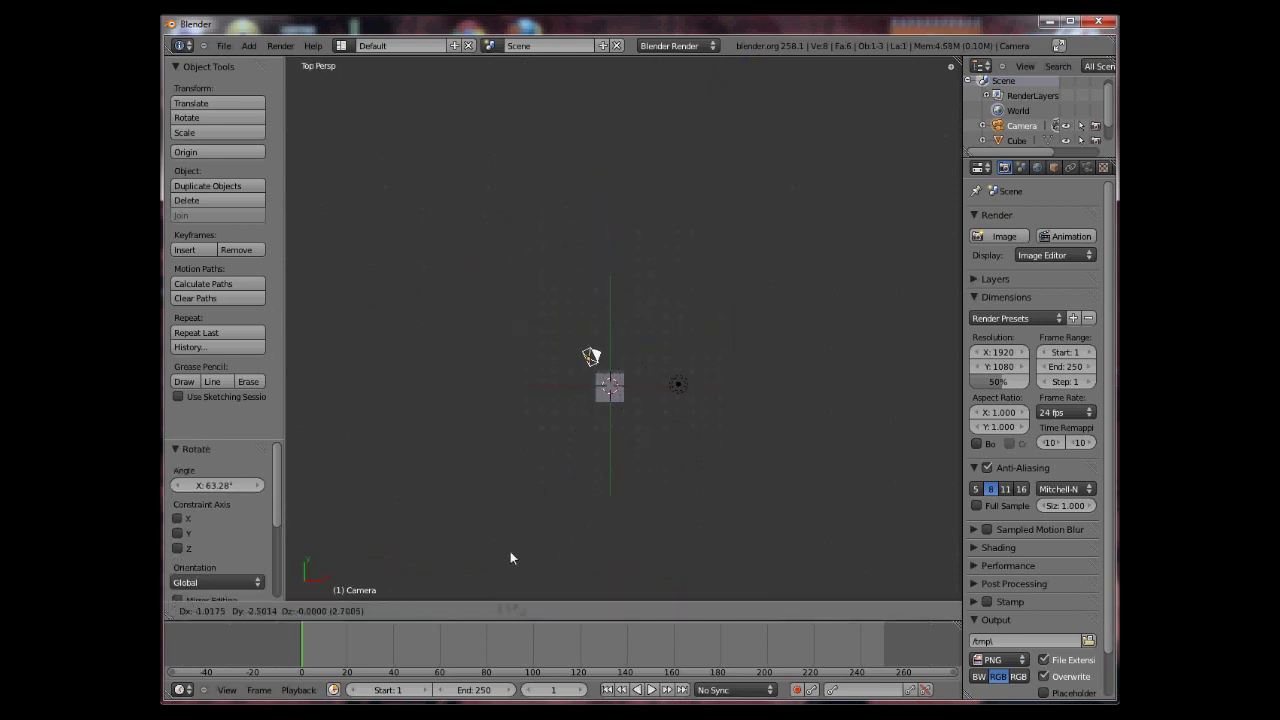
left_click(486, 585)
Reposition and rotate the camera so the cube sits inside the camera frame
key("KP_3")
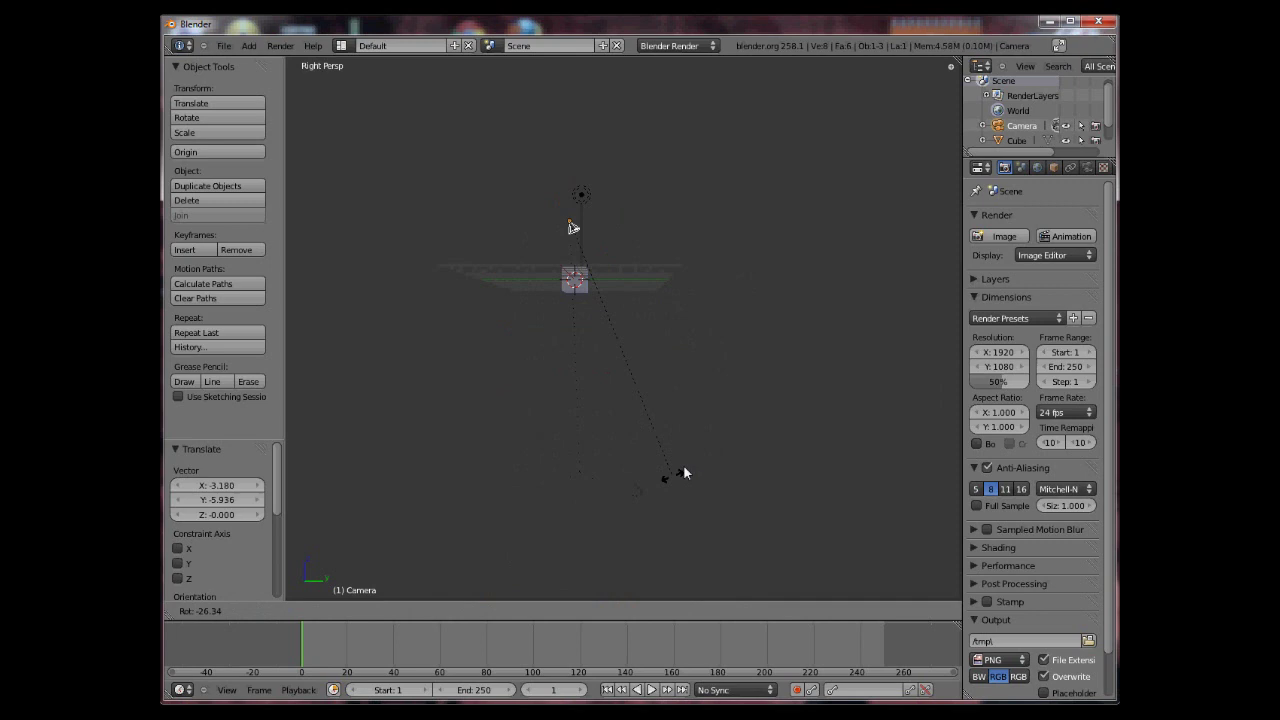
key("g")
left_click(642, 438)
key("KP_0")
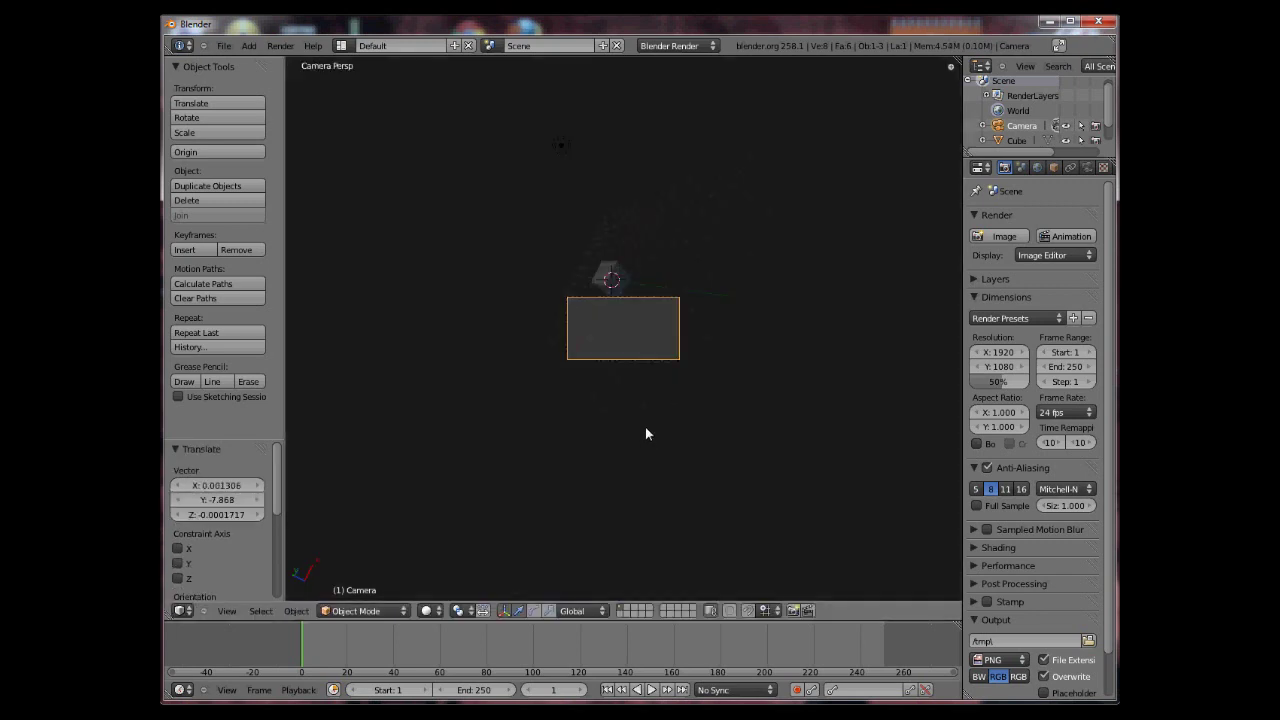
key("g")
left_click(645, 375)
key("r")
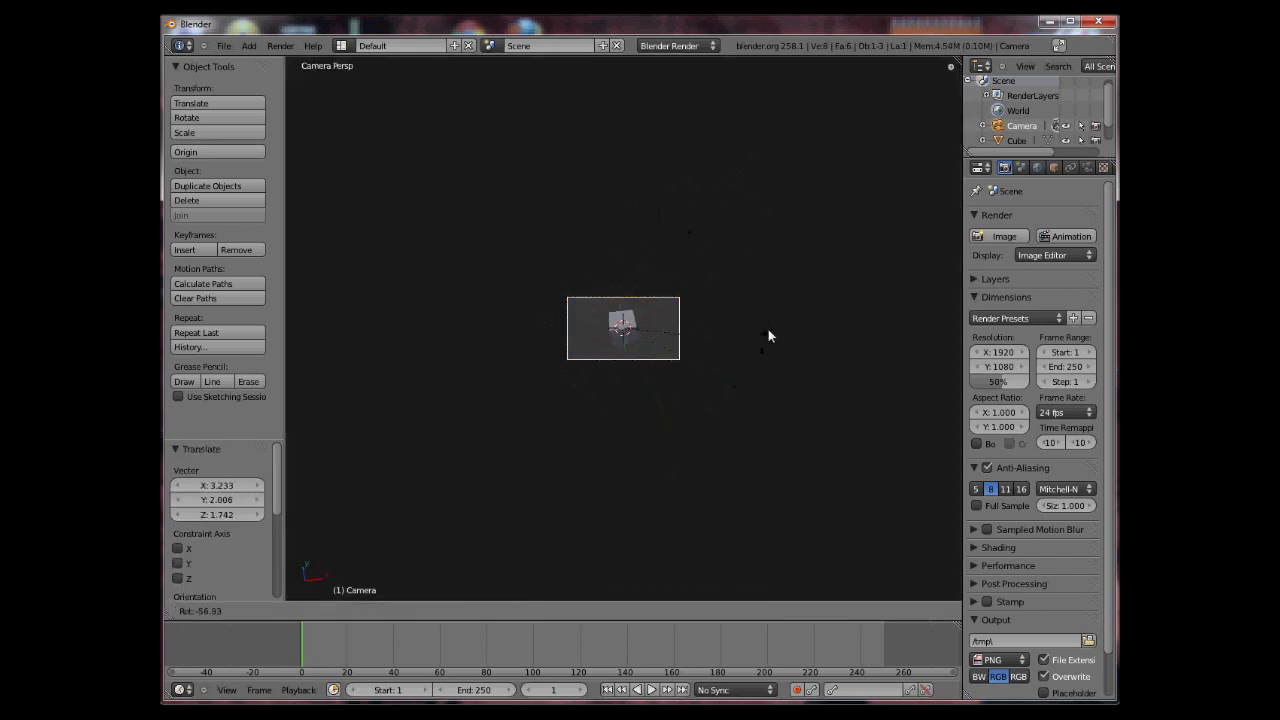
left_click(768, 329)
Enlarge the camera shot, then fine-tune the camera's position and its turn around global Z
key("Home")
key("g")
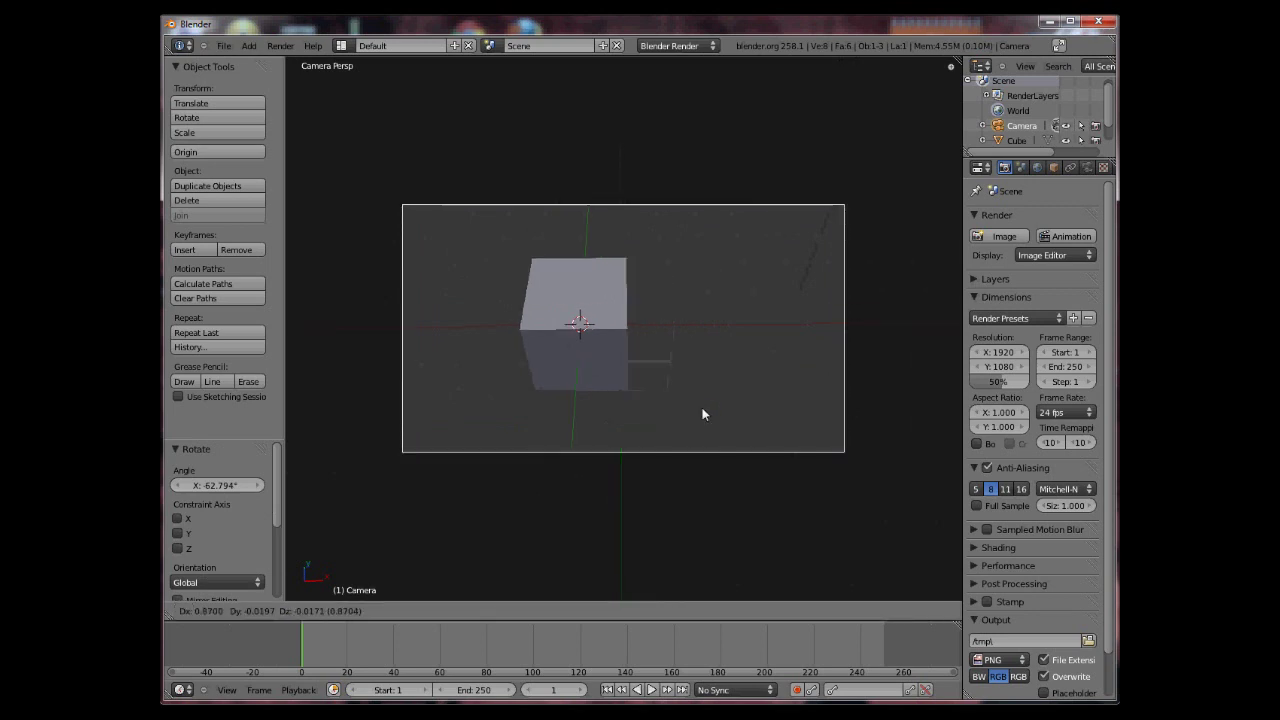
left_click(836, 378)
key("r")
key("z")
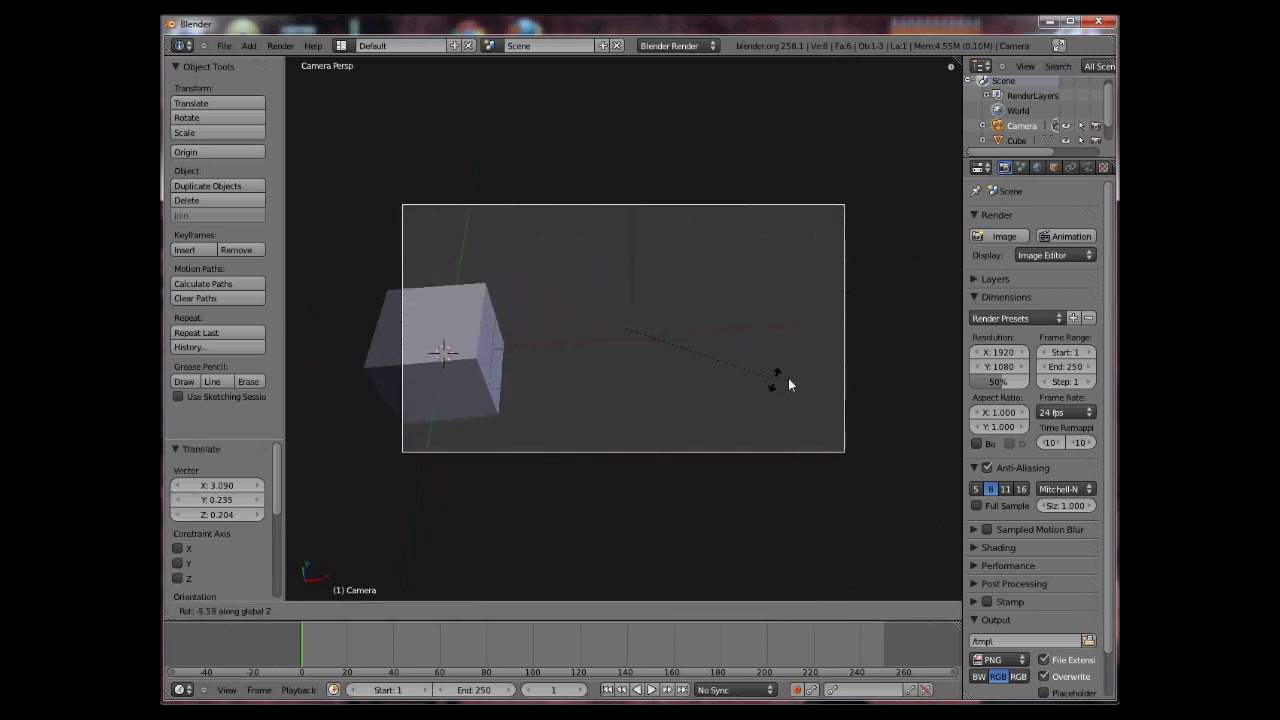
left_click(735, 237)
key("g")
left_click(789, 306)
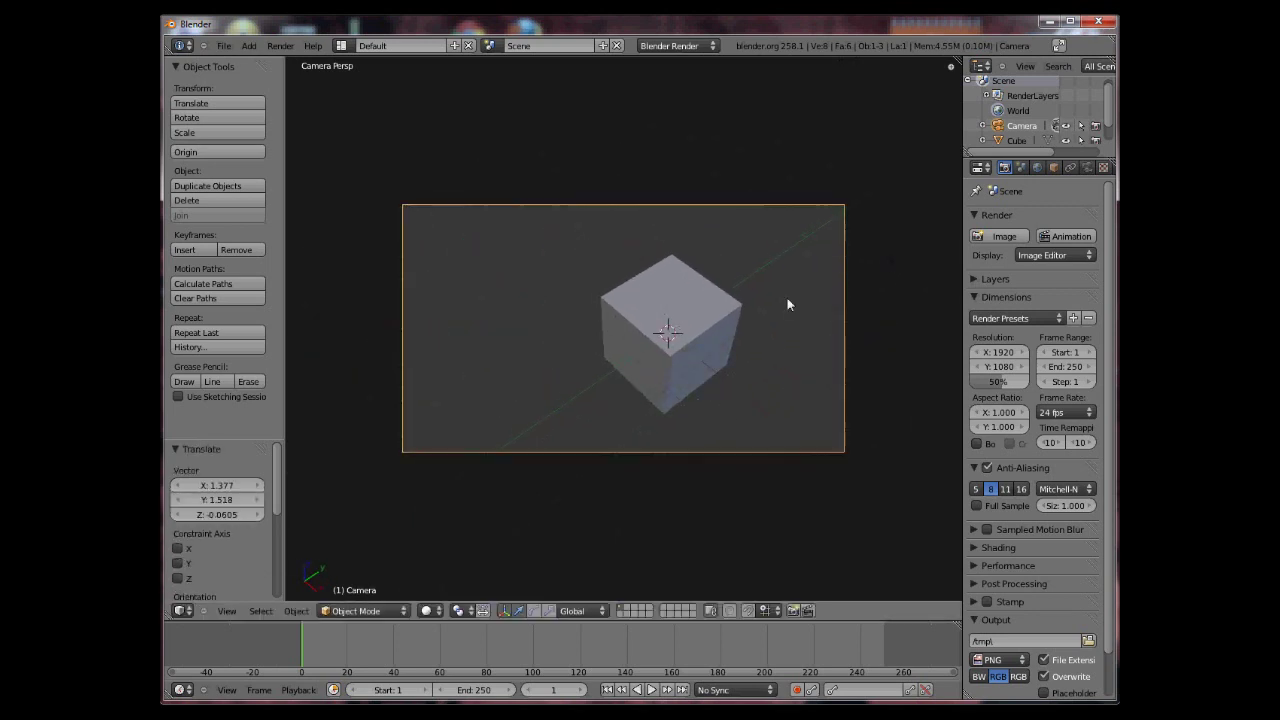
key("g")
left_click(800, 333)
key("KP_0")
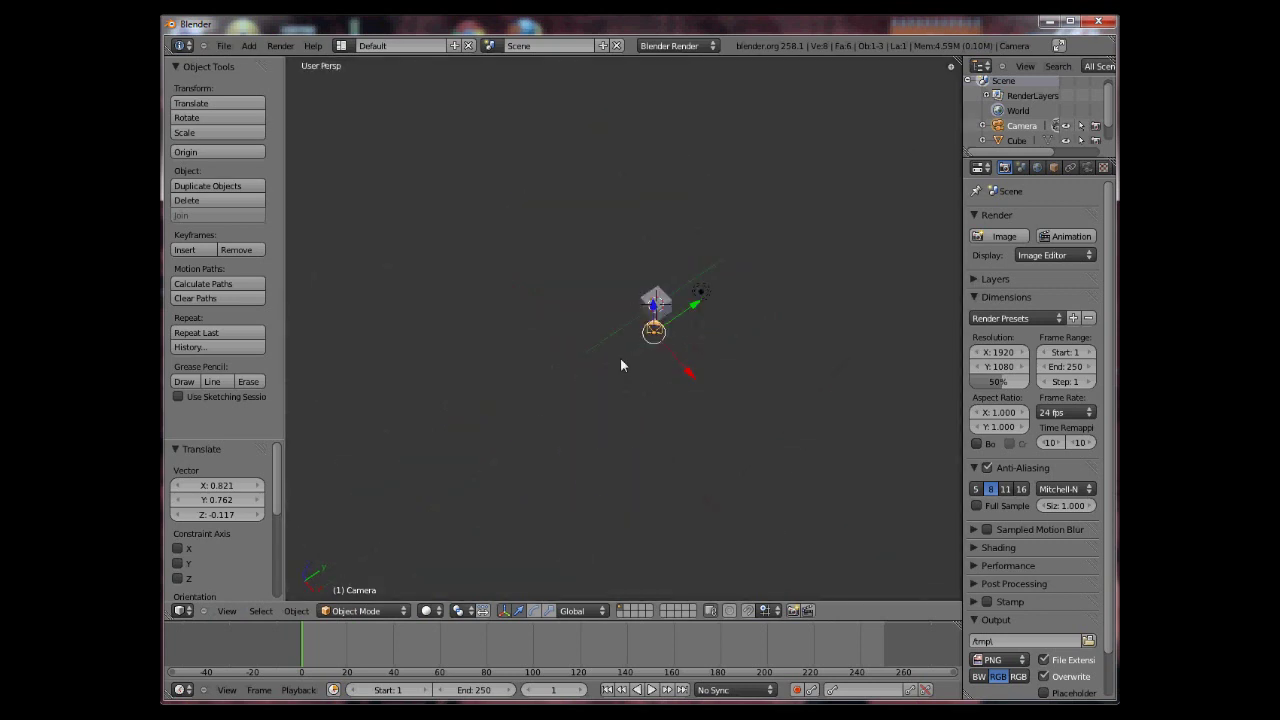
Enter Edit Mode on the cube and select only its top-left vertex in front view
scroll(605, 423, "up", 2)
right_click(666, 287)
key("Tab")
key("KP_1")
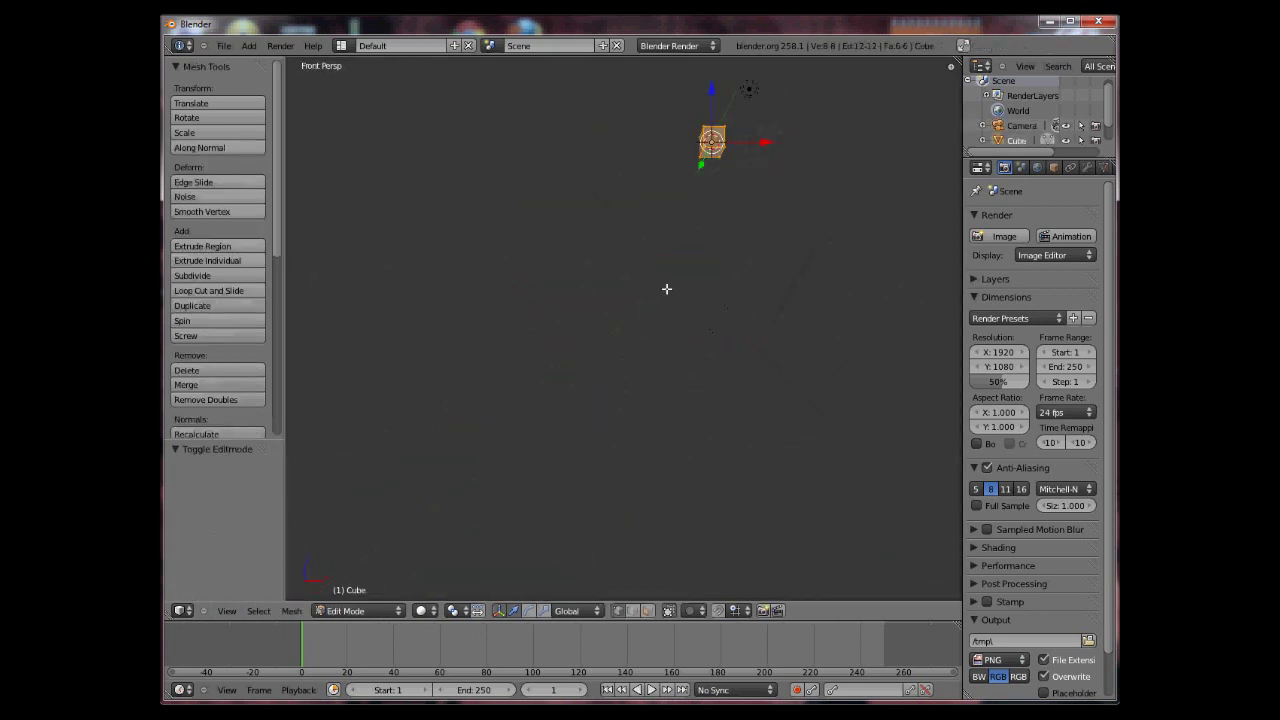
middle_click_drag(819, 142, 506, 366, "shift")
scroll(557, 257, "up", 4)
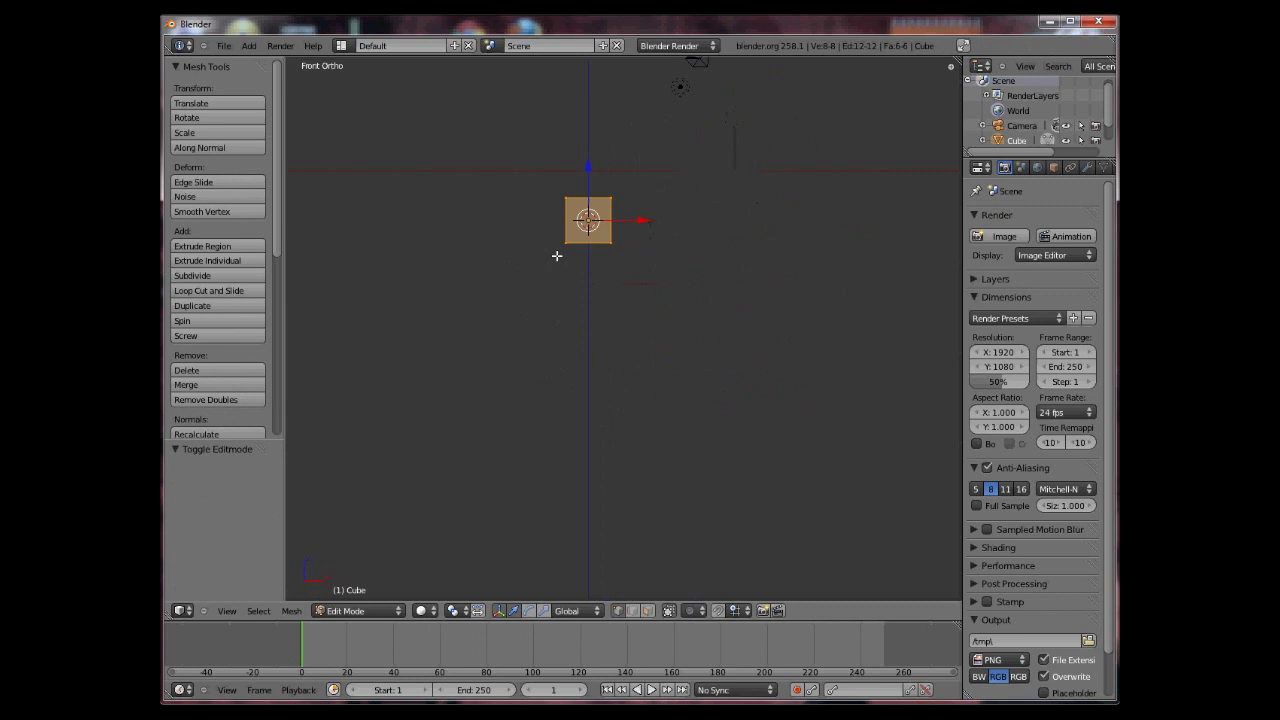
middle_click_drag(557, 257, 763, 243, "shift")
scroll(682, 426, "up", 7)
middle_click_drag(721, 461, 630, 362, "shift")
scroll(646, 423, "up", 1)
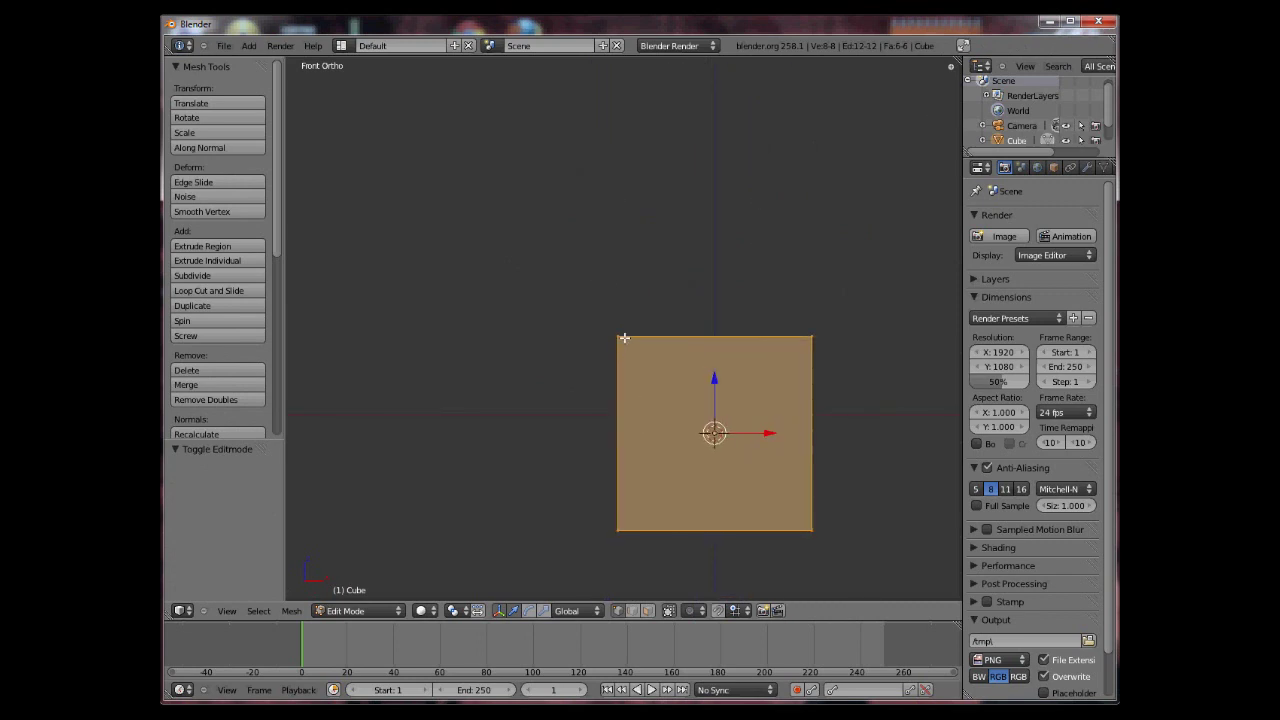
right_click(625, 339)
middle_click_drag(596, 276, 540, 262, "shift")
Move the top-left vertex, check it from the right side, then undo the move
key("g")
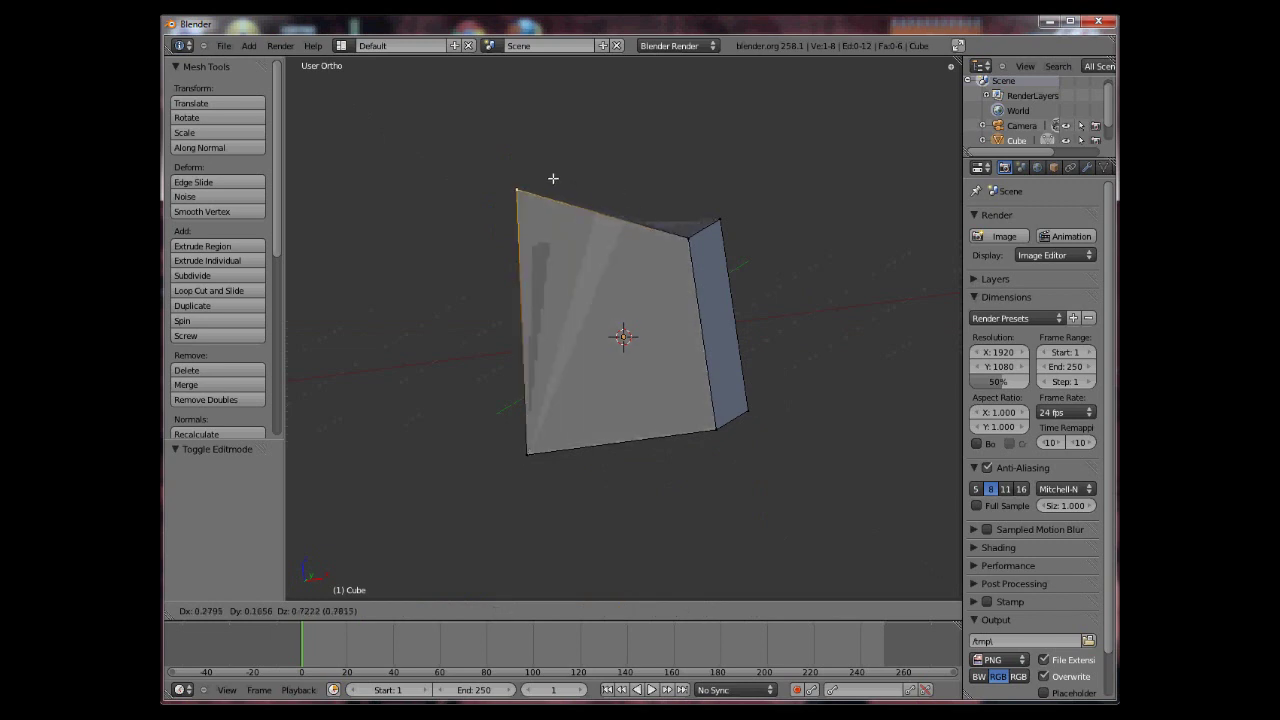
left_click(543, 295)
key("KP_3")
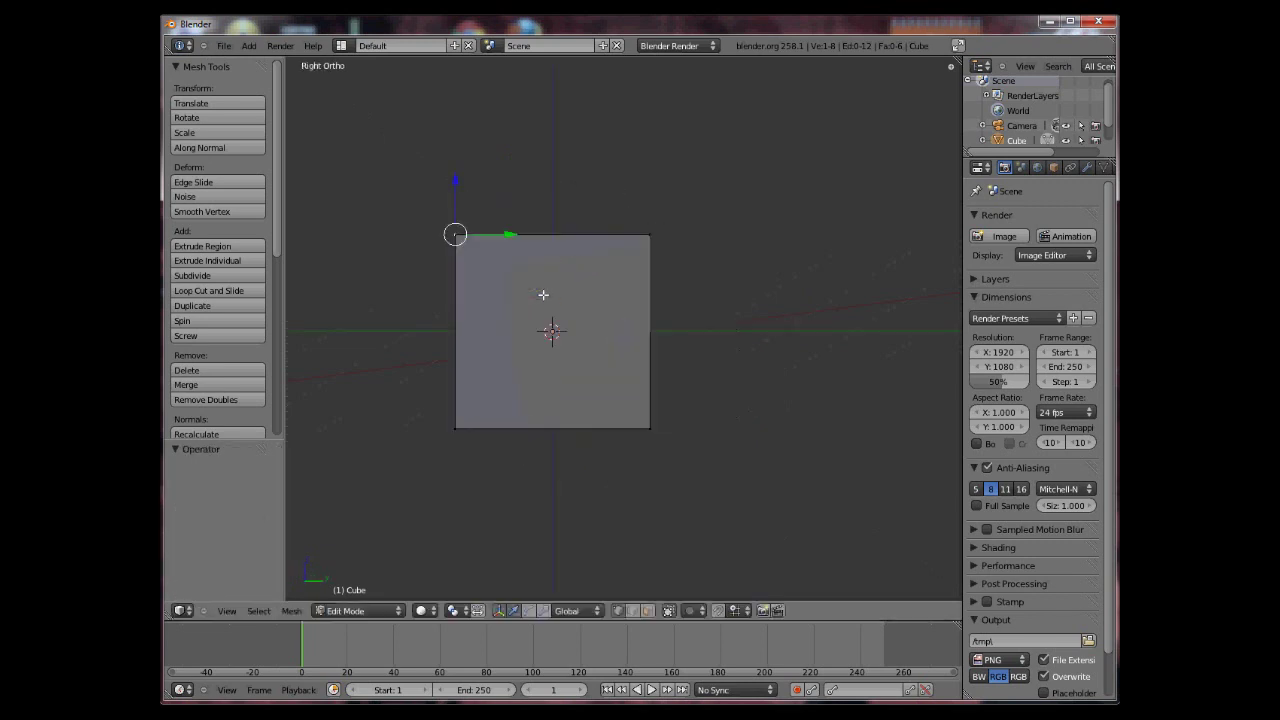
middle_click_drag(492, 259, 603, 371)
key("g")
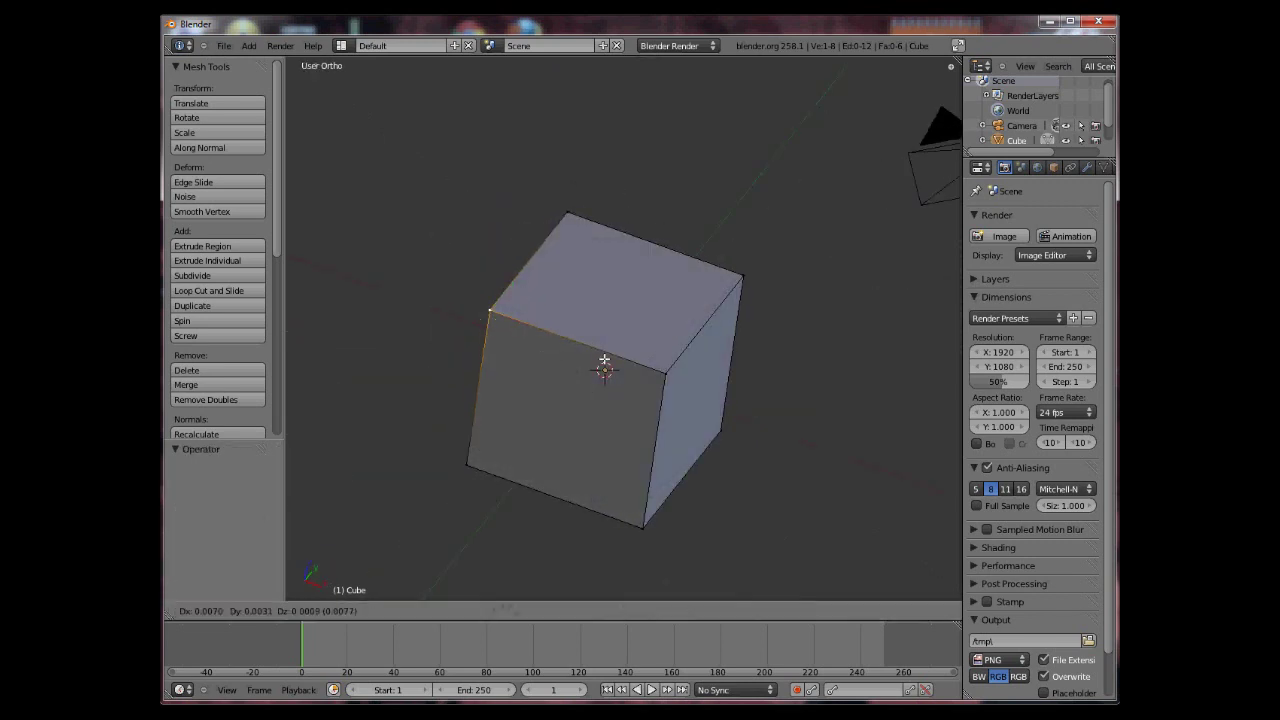
left_click(645, 338)
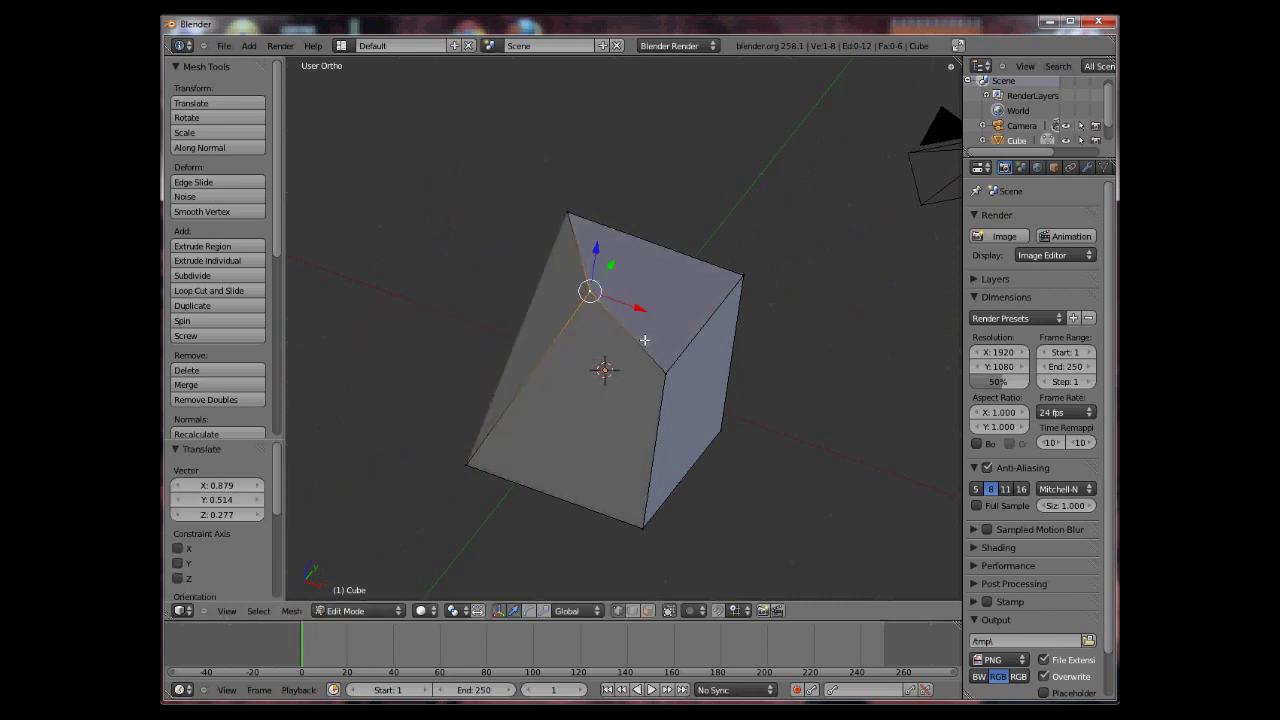
key("ctrl+z")
key("g")
right_click(537, 380)
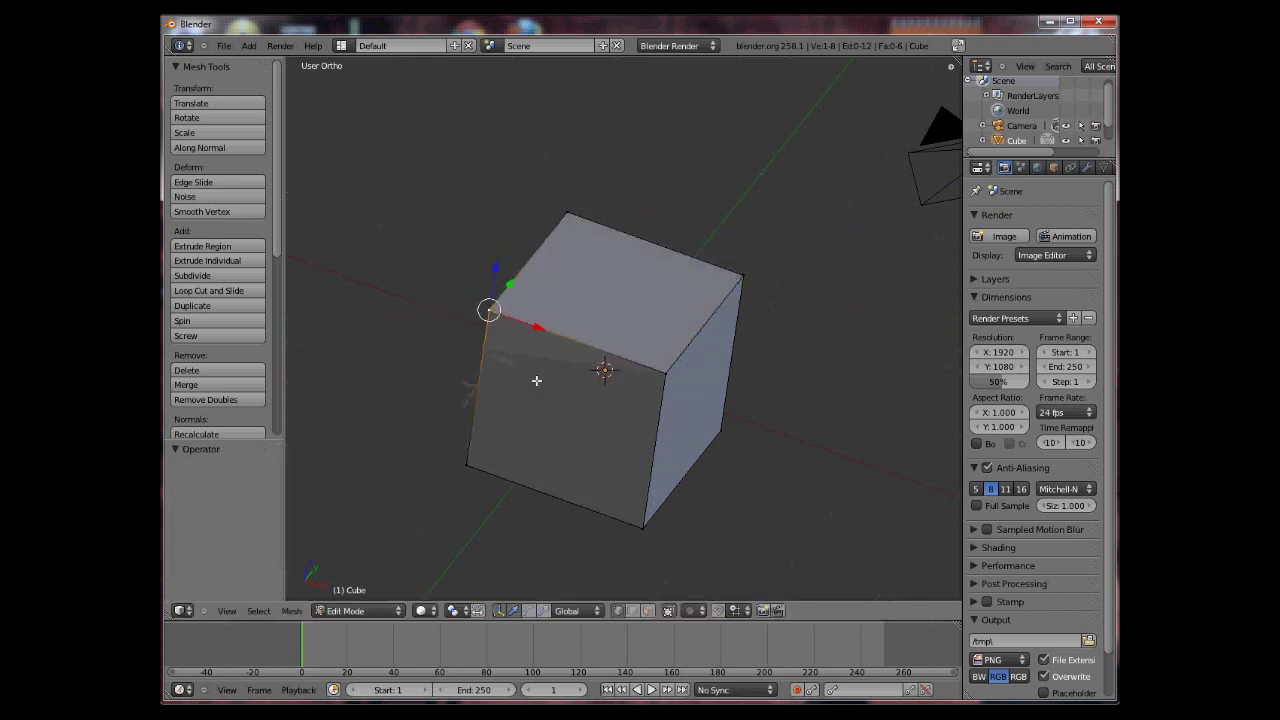
Try rotating the selected vertex twice, undoing each rotation
key("r")
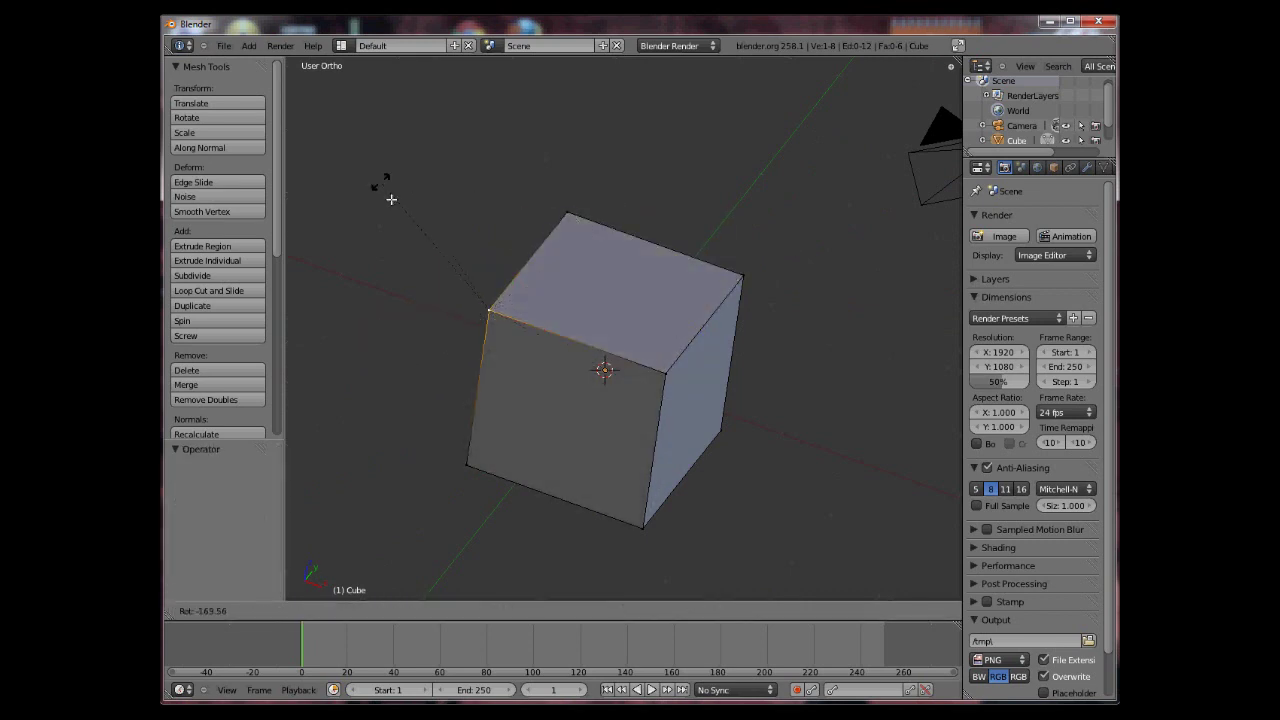
left_click(466, 314)
key("ctrl+z")
middle_click_drag(500, 354, 613, 333)
key("r")
left_click(591, 297)
key("ctrl+z")
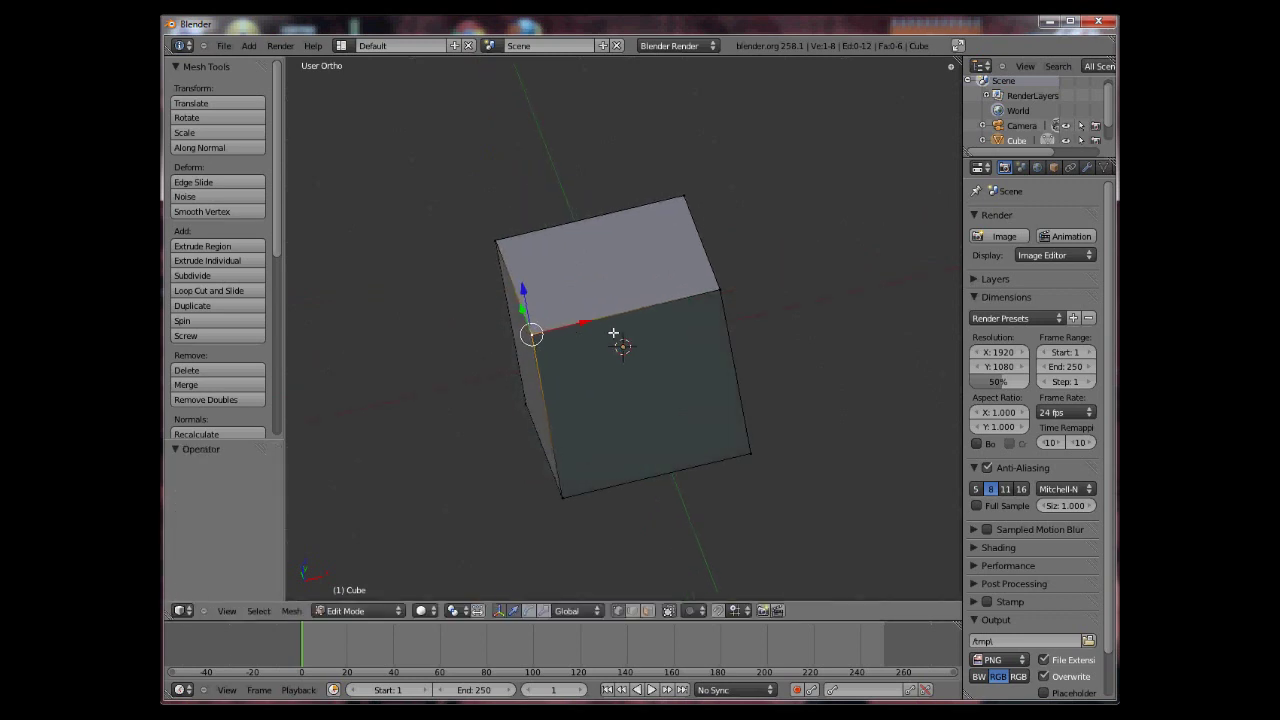
Switch to edge selection mode and select the cube's top front edge
key("ctrl+Tab")
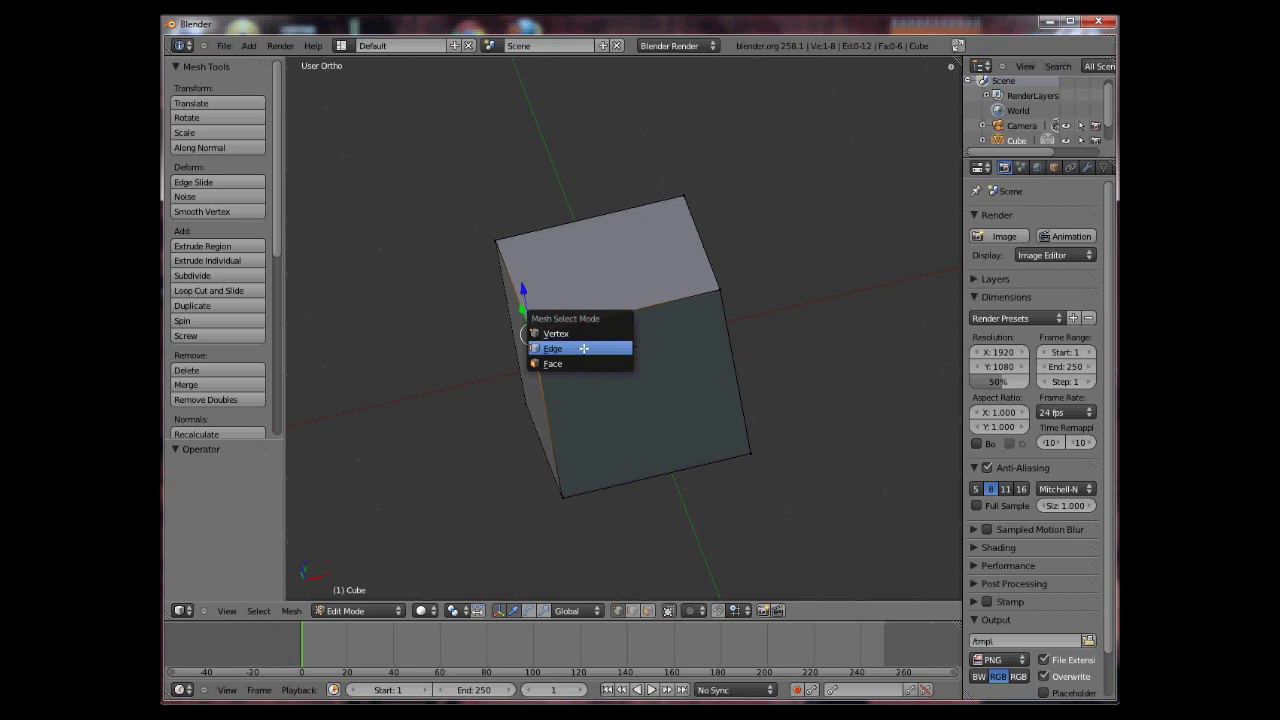
left_click(583, 348)
left_click(620, 343)
right_click(620, 343)
Try moving and scaling the top front edge, cancelling each attempt
key("g")
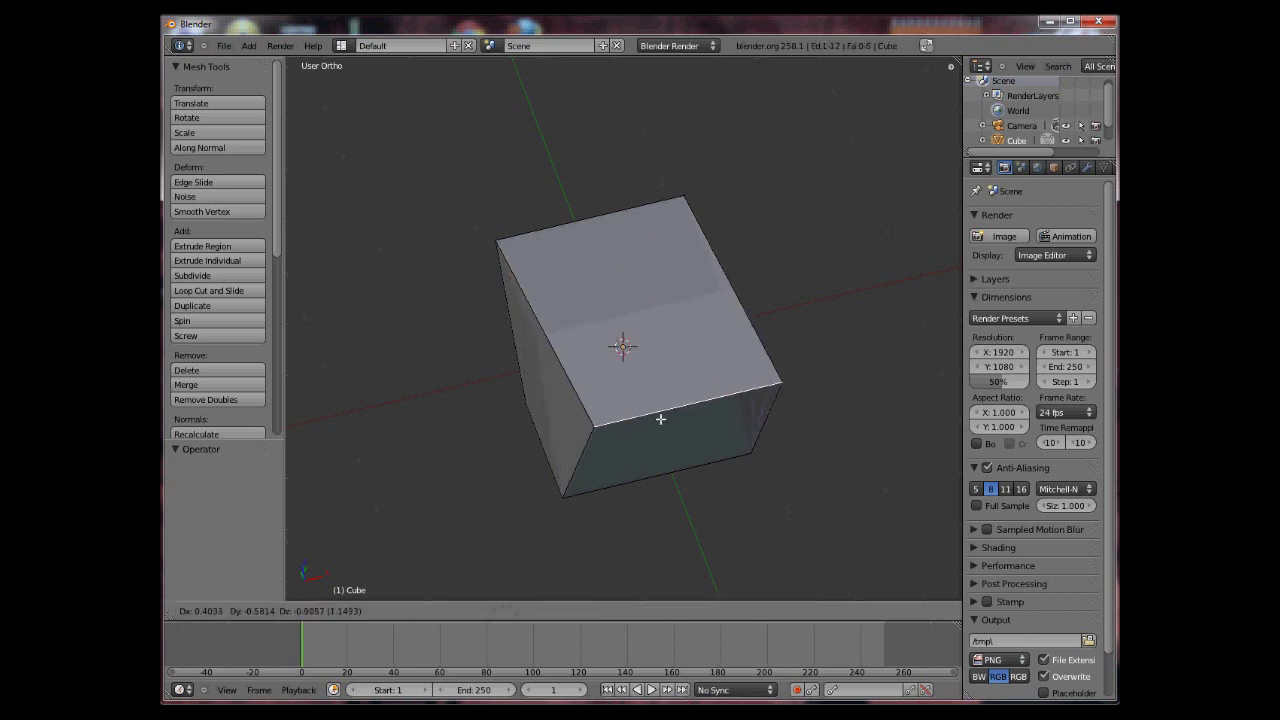
right_click(631, 255)
middle_click_drag(631, 255, 650, 355)
key("g")
right_click(771, 391)
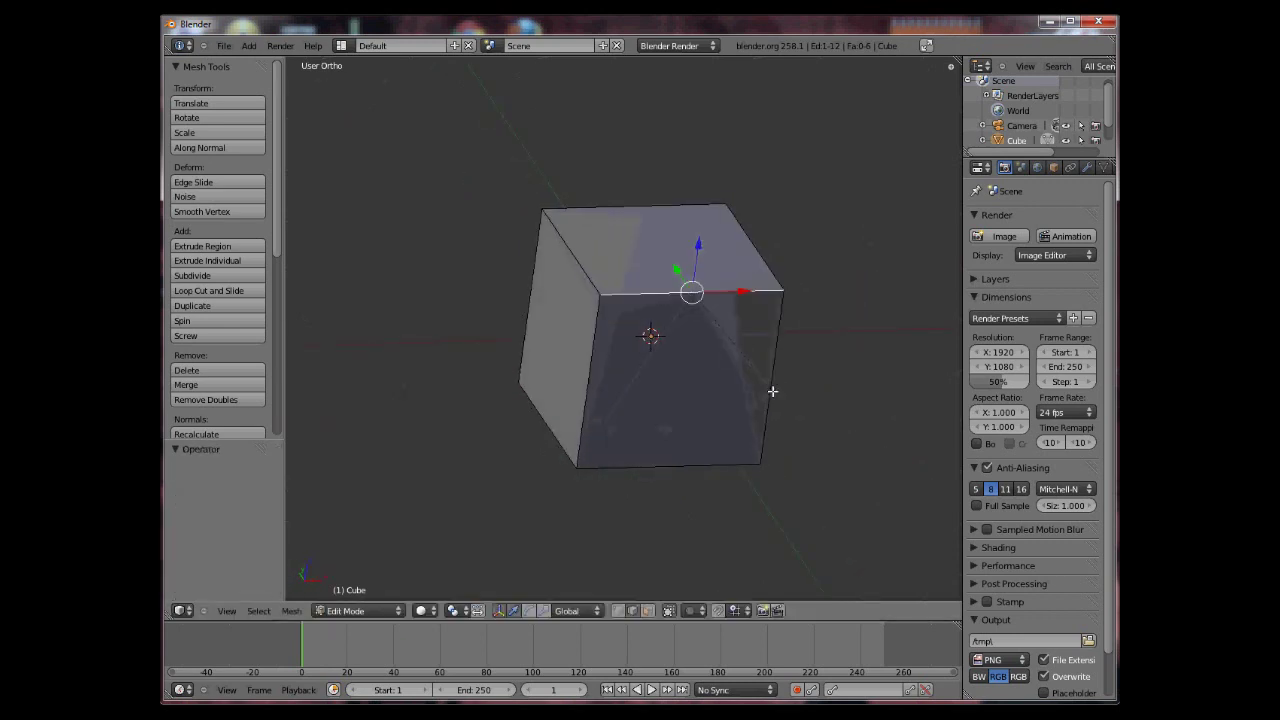
key("s")
right_click(806, 420)
middle_click_drag(806, 420, 760, 318)
In face selection mode, scale and rotate the front face, then undo the changes
key("ctrl+Tab")
left_click(700, 336)
right_click(757, 314)
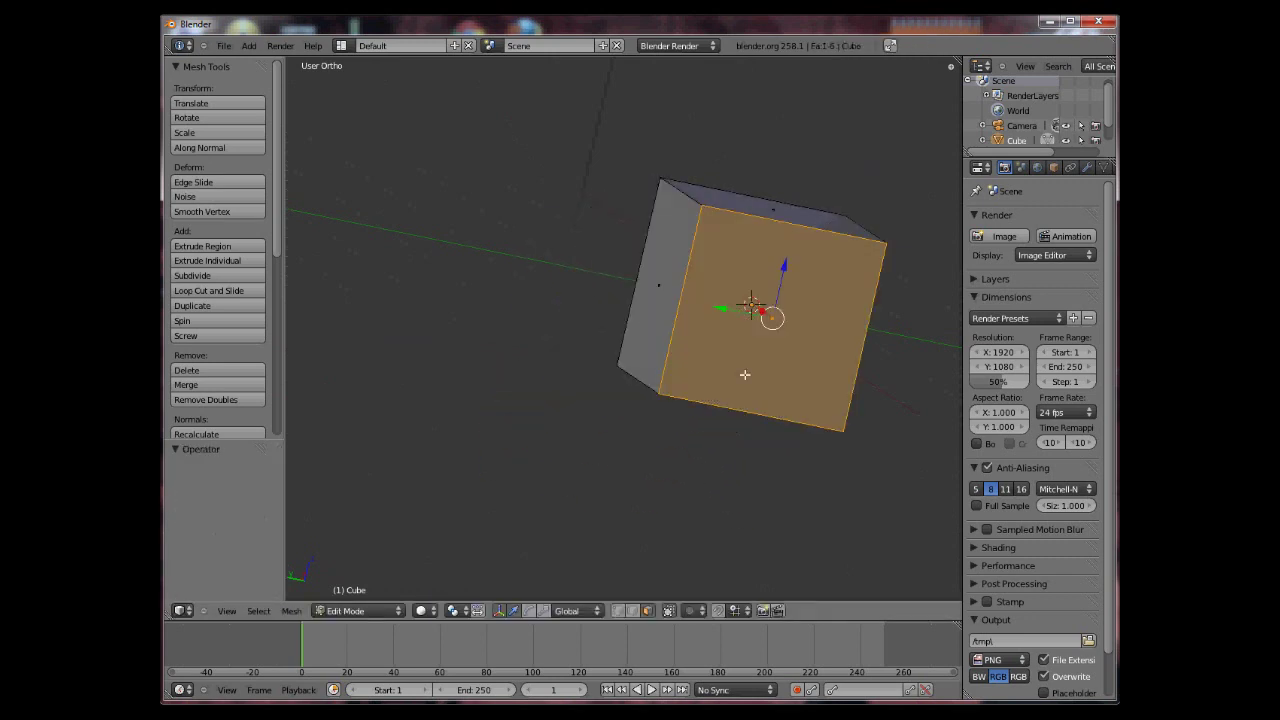
key("s")
left_click(826, 449)
key("r")
left_click(520, 434)
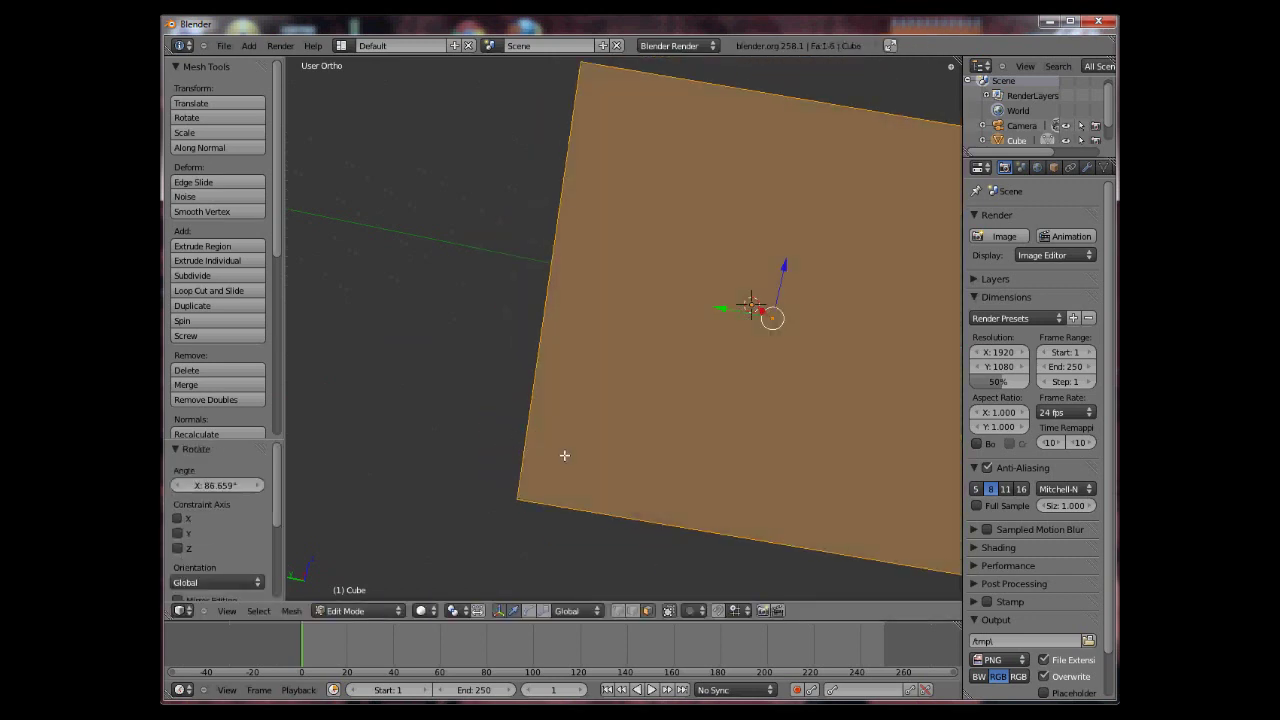
key("alt+s")
key("Escape")
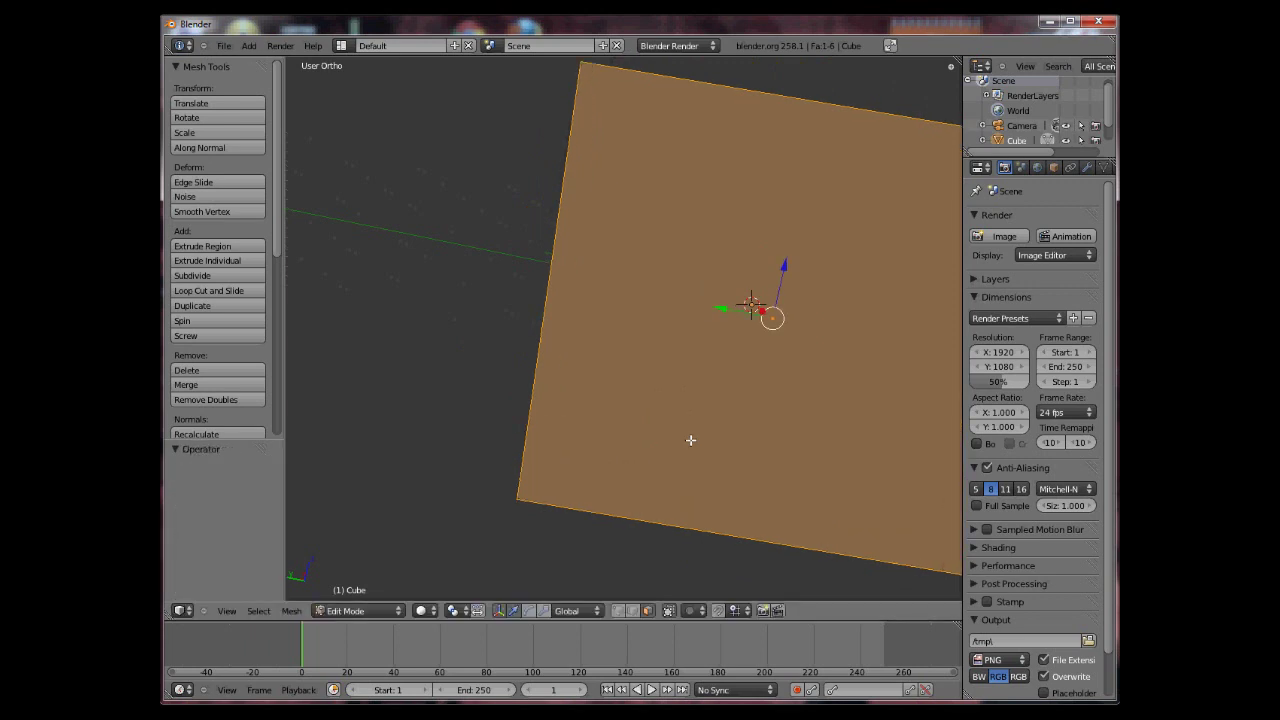
key("ctrl+z")
key("ctrl+z")
key("ctrl+z")
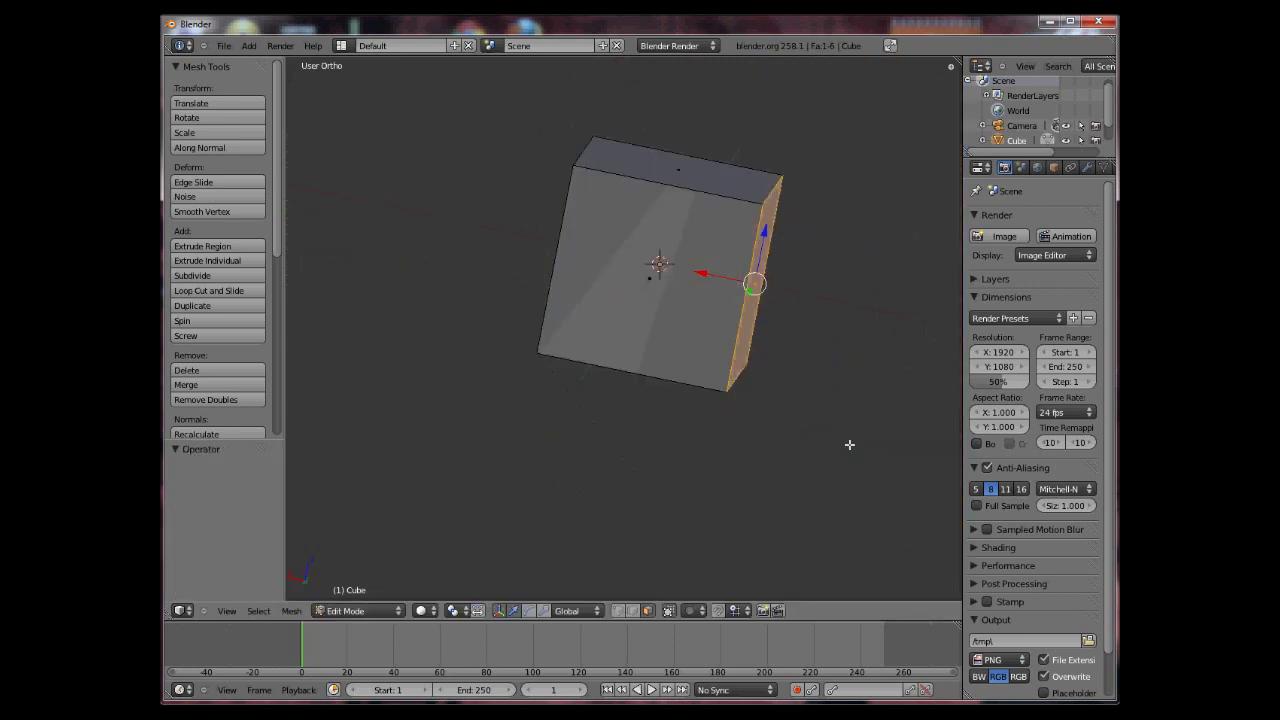
Orbit around the cube's front face and return to Object Mode
mouse_move(648, 405)
middle_mouse_down()
mouse_move(760, 414)
mouse_move(437, 475)
mouse_move(564, 416)
mouse_move(538, 441)
mouse_move(662, 395)
middle_mouse_up()
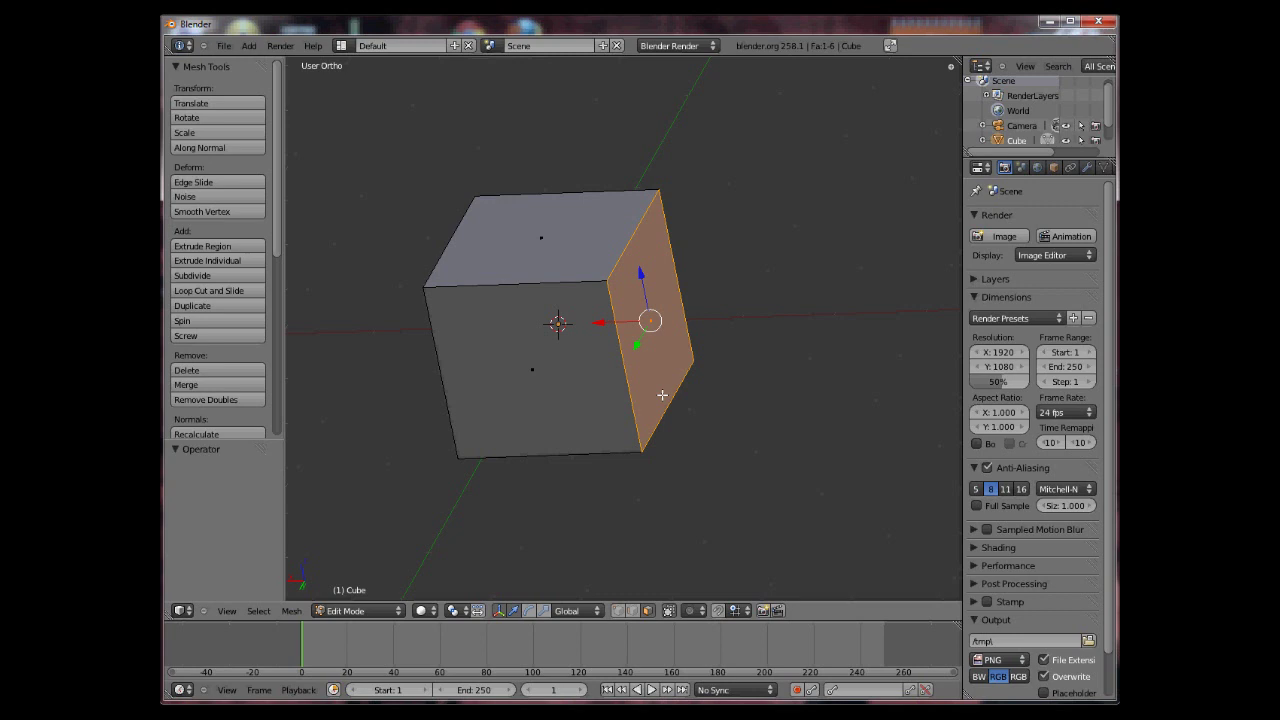
key("Tab")
key("Tab")
middle_click_drag(571, 400, 541, 353)
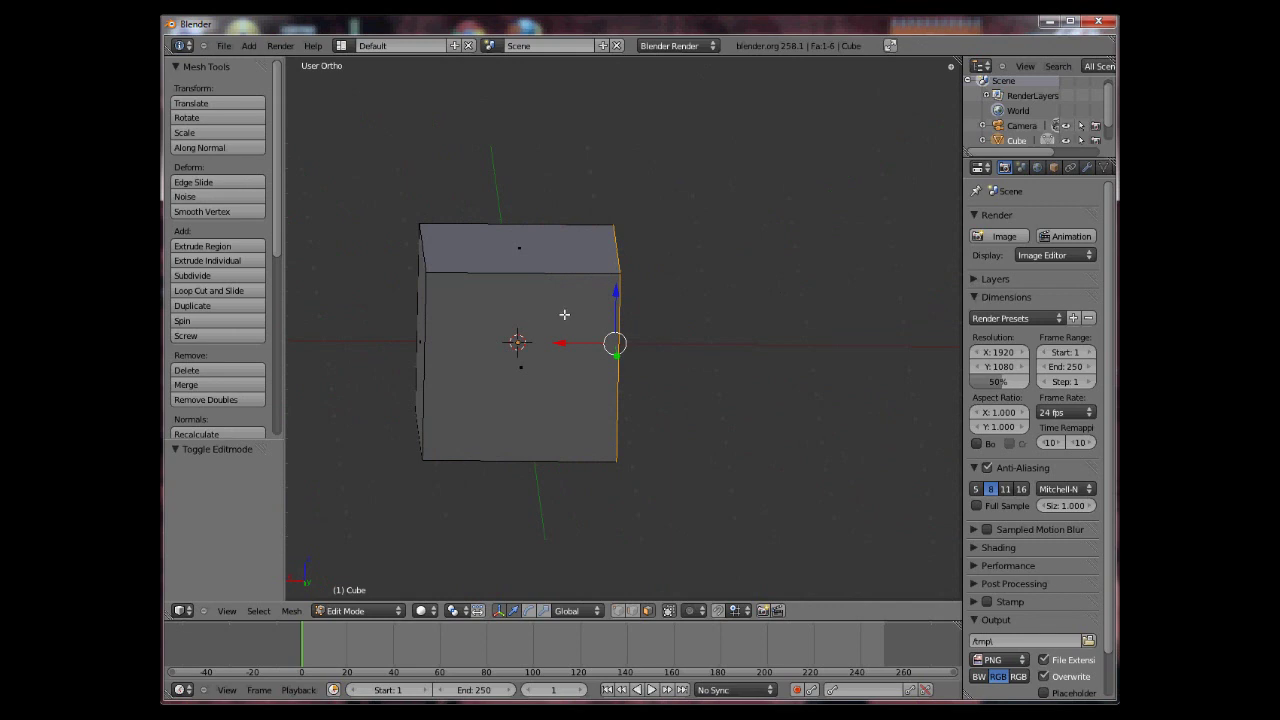
middle_click_drag(695, 381, 561, 446)
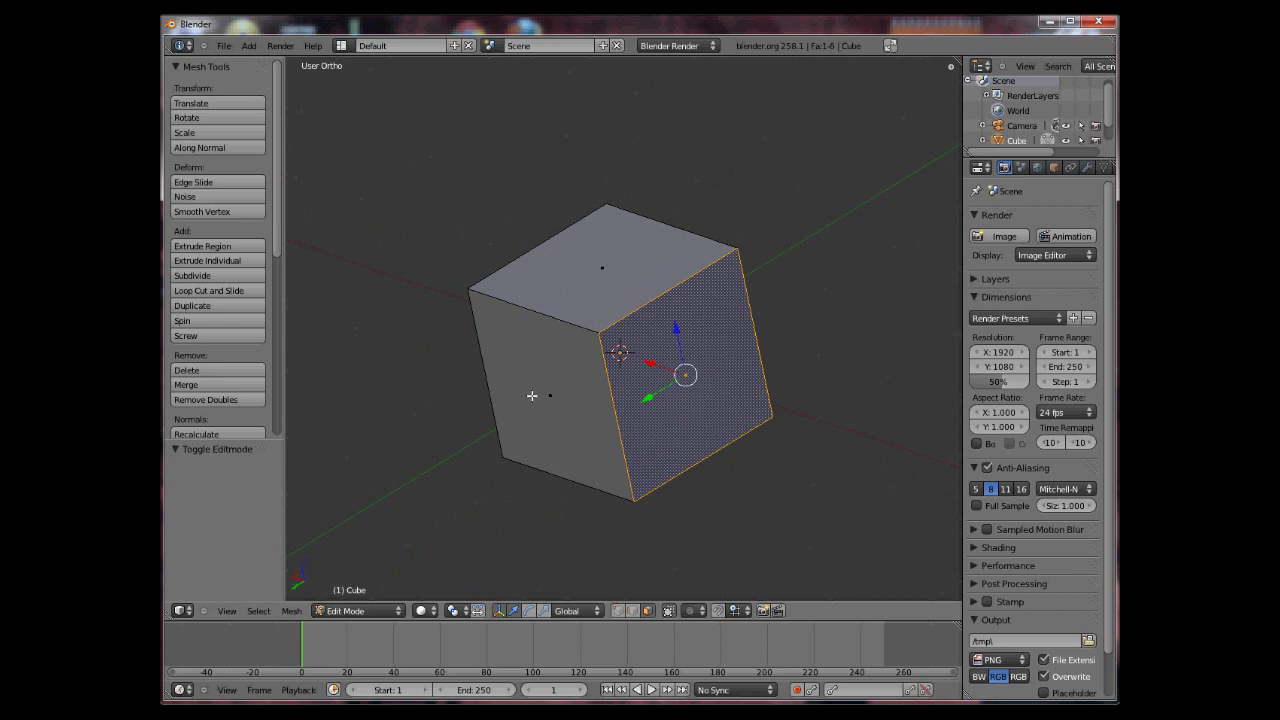
middle_click_drag(532, 396, 781, 487)
key("Tab")
Zoom out, set the 3D cursor at the cube's lower corner, and orbit around it
scroll(781, 487, "down", 3)
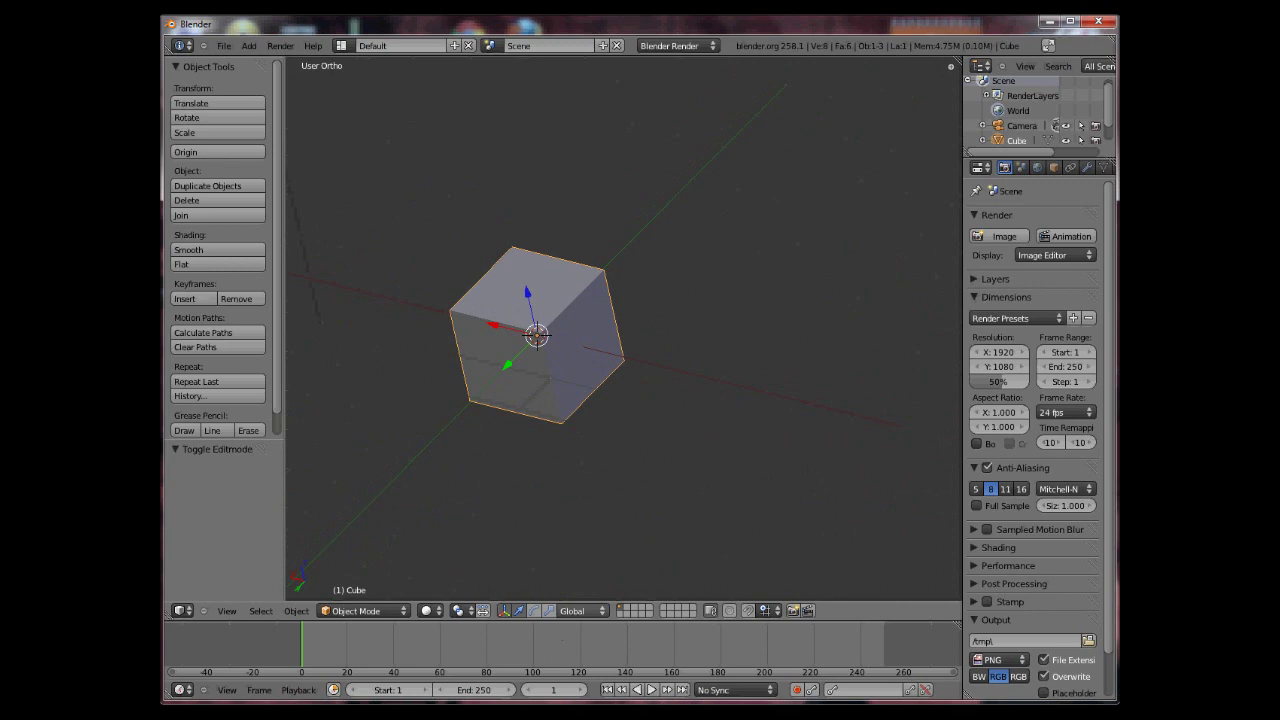
mouse_move(550, 710)
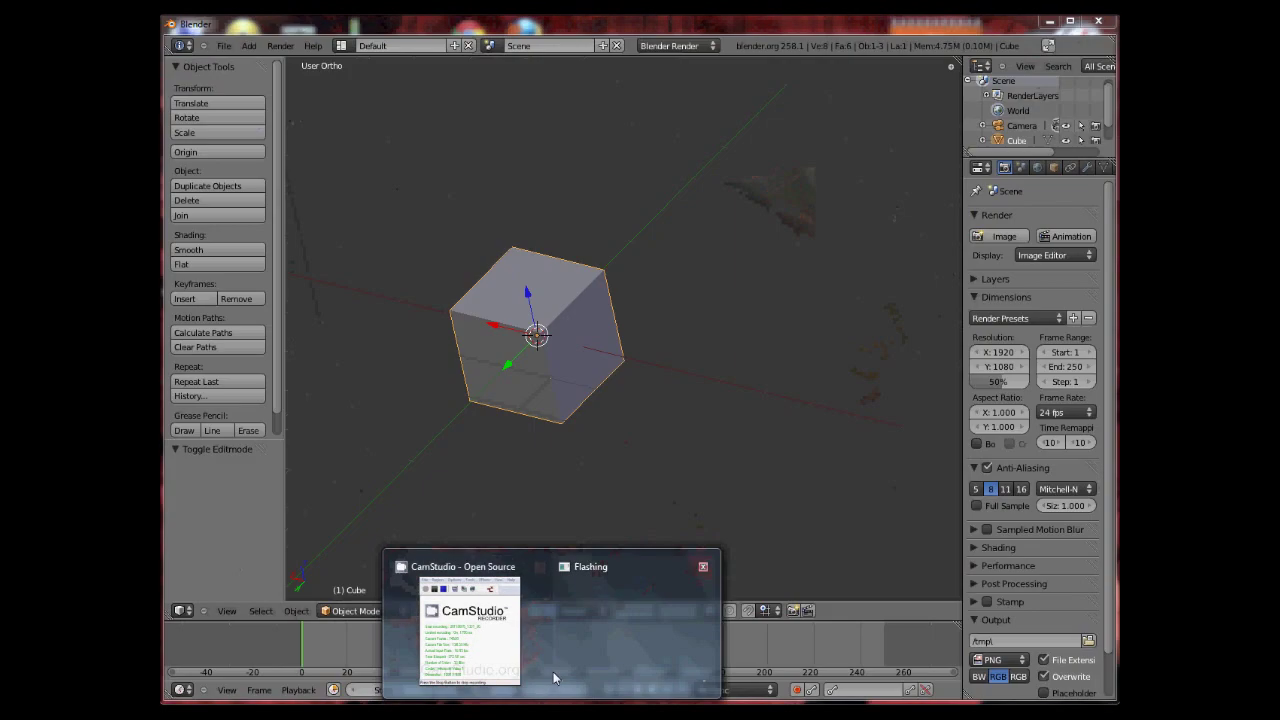
left_click(586, 412)
middle_click_drag(620, 392, 783, 371)
mouse_move(706, 380)
middle_mouse_down()
mouse_move(700, 300)
mouse_move(651, 377)
middle_mouse_up()
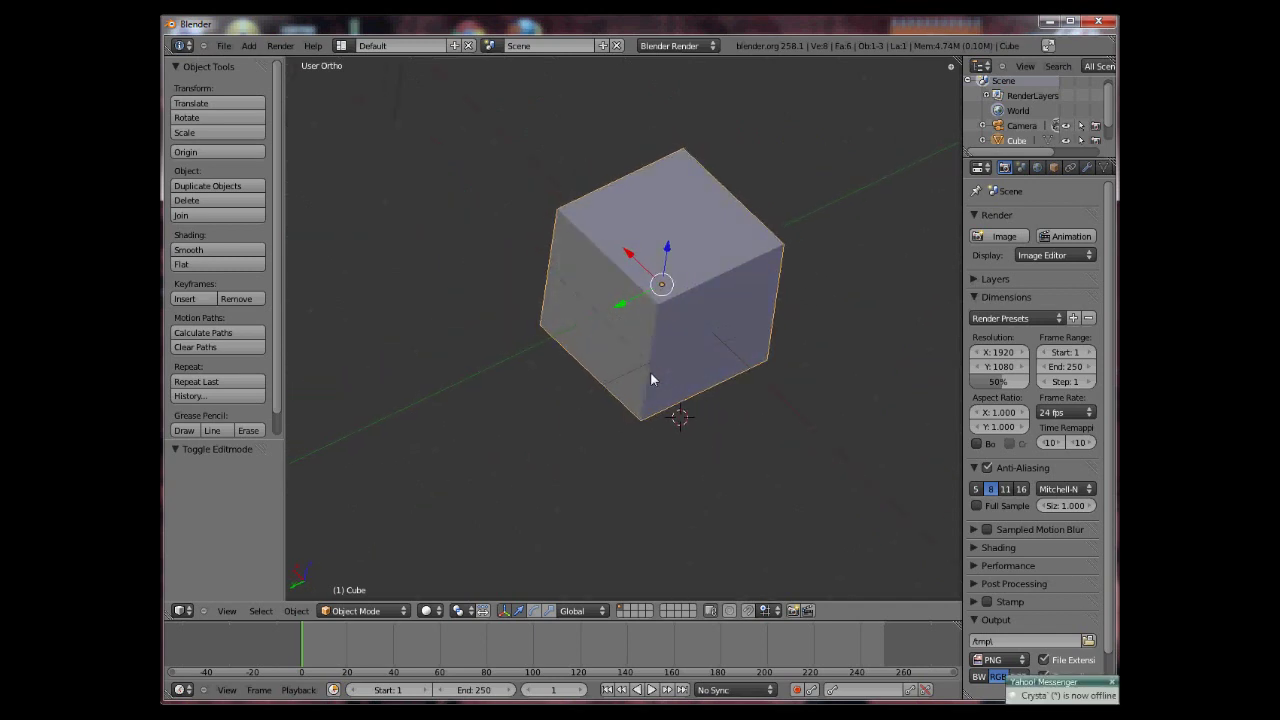